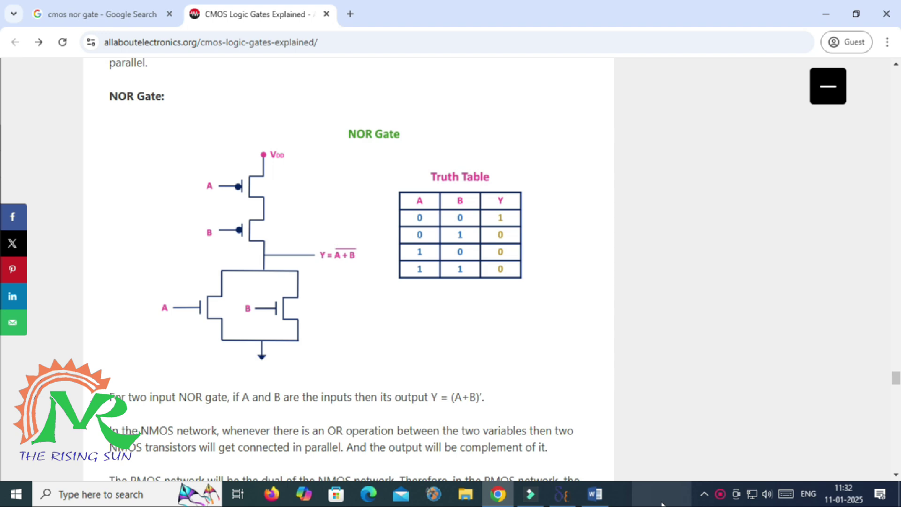
# Switch from the CMOS NOR gate article to the Word nMOS/pMOS connection table.
pyautogui.click(606, 499)
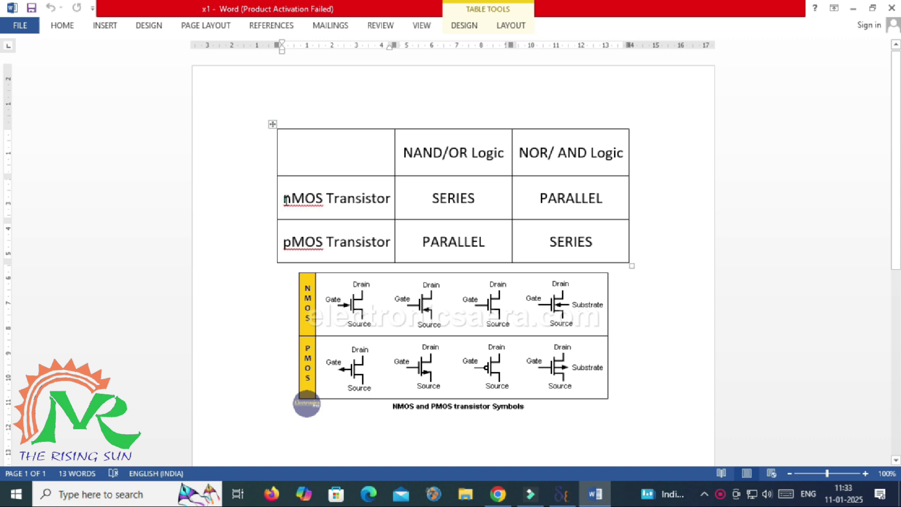
# Highlight nMOS PARALLEL and pMOS SERIES under the NOR/AND column of the Word table.
pyautogui.moveTo(287, 199); pyautogui.dragTo(373, 207)
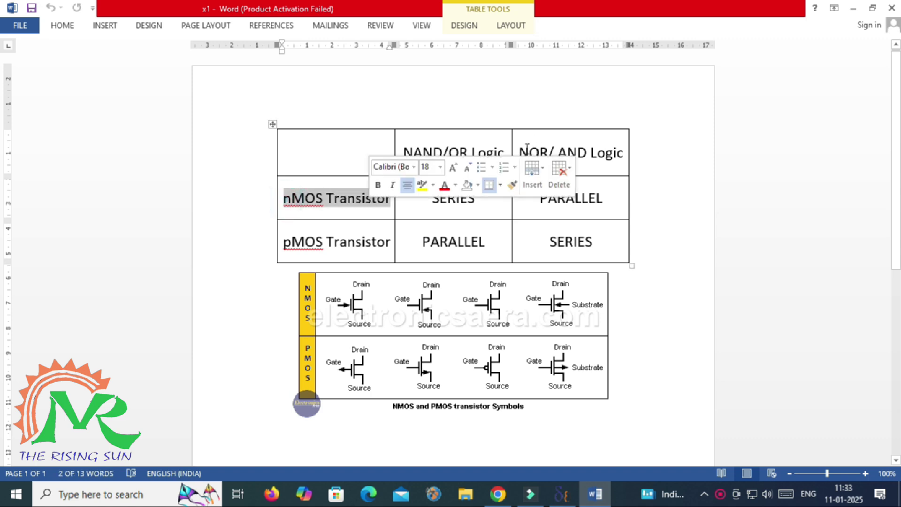
pyautogui.moveTo(520, 149); pyautogui.dragTo(610, 160)
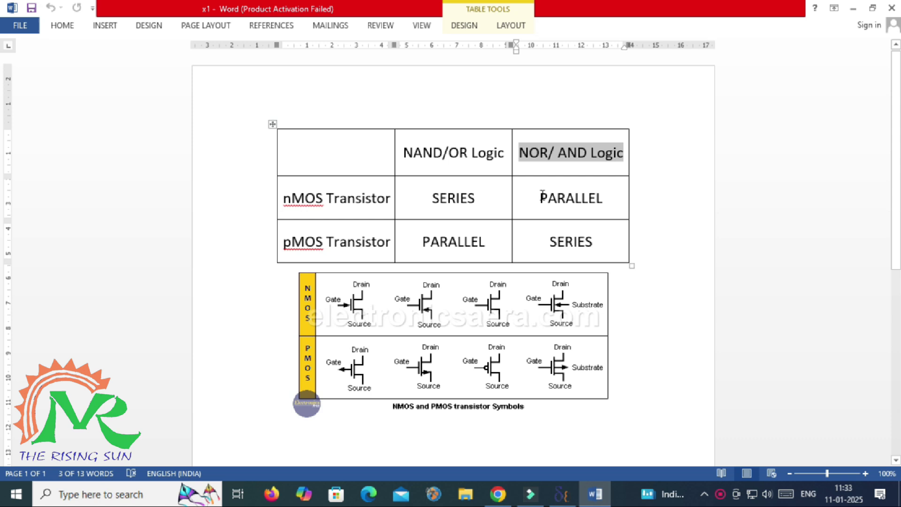
pyautogui.moveTo(540, 197); pyautogui.dragTo(601, 197)
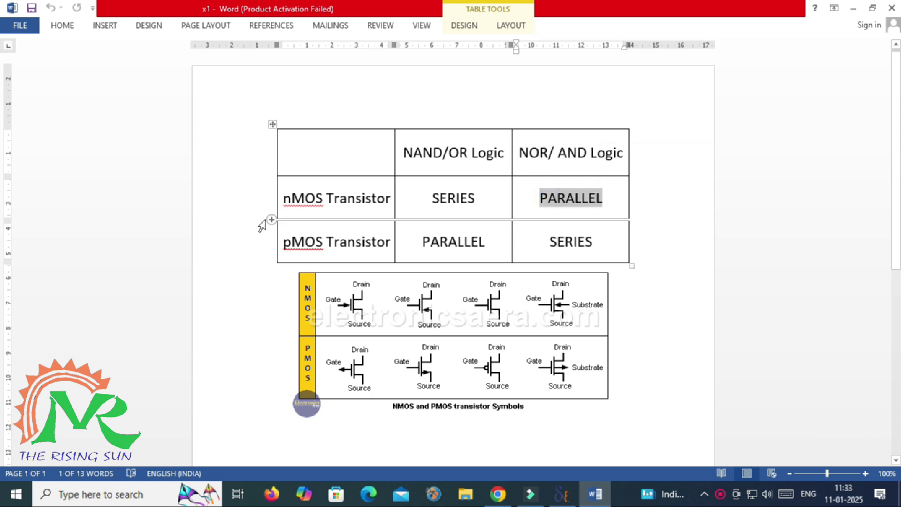
pyautogui.moveTo(279, 241); pyautogui.dragTo(390, 243)
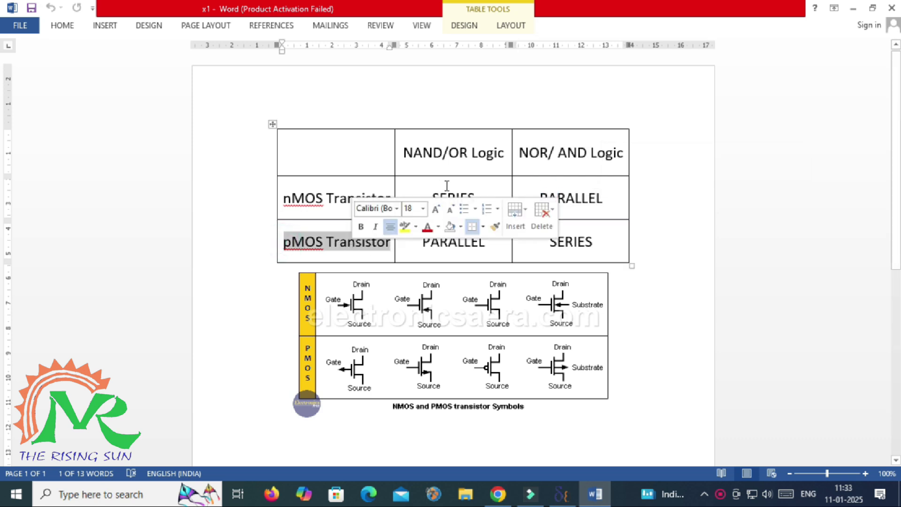
pyautogui.click(527, 161)
pyautogui.moveTo(544, 242); pyautogui.dragTo(599, 247)
pyautogui.click(654, 409)
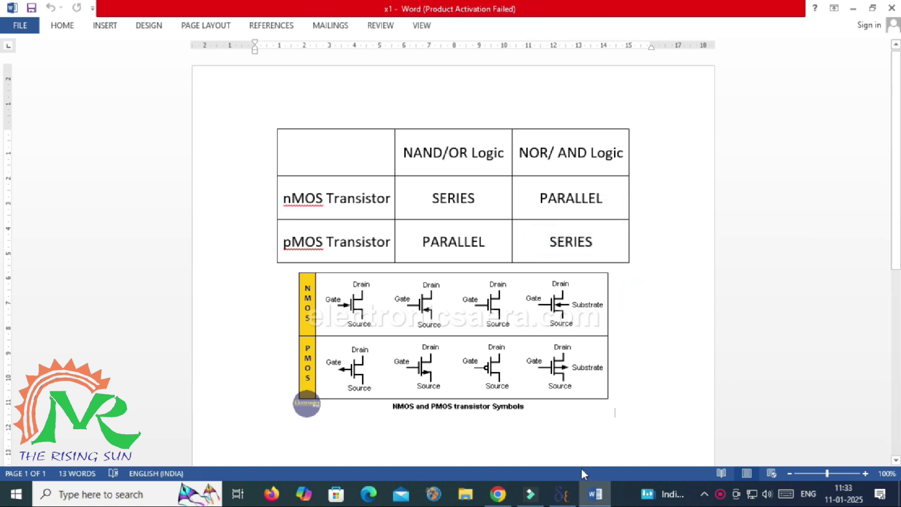
# Return to the NOR gate web page and close the running DSCH window, confirming Yes.
pyautogui.moveTo(543, 501)
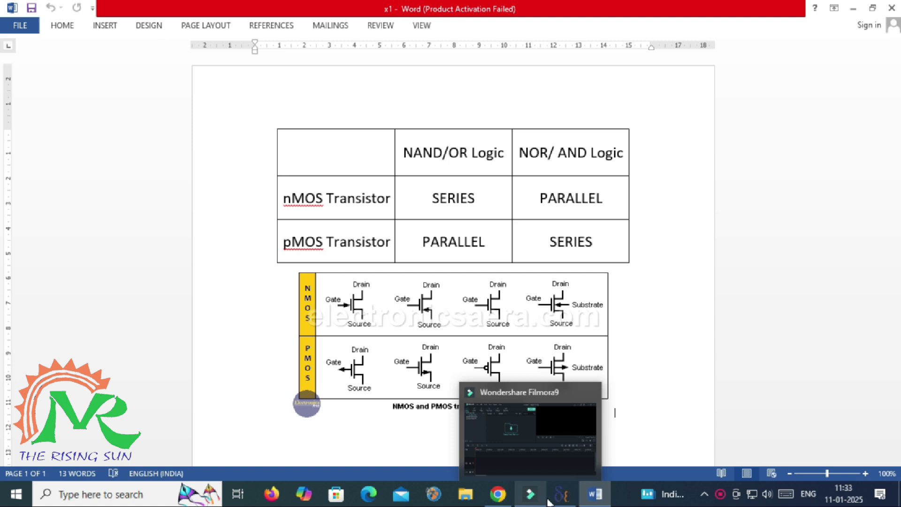
pyautogui.click(497, 494)
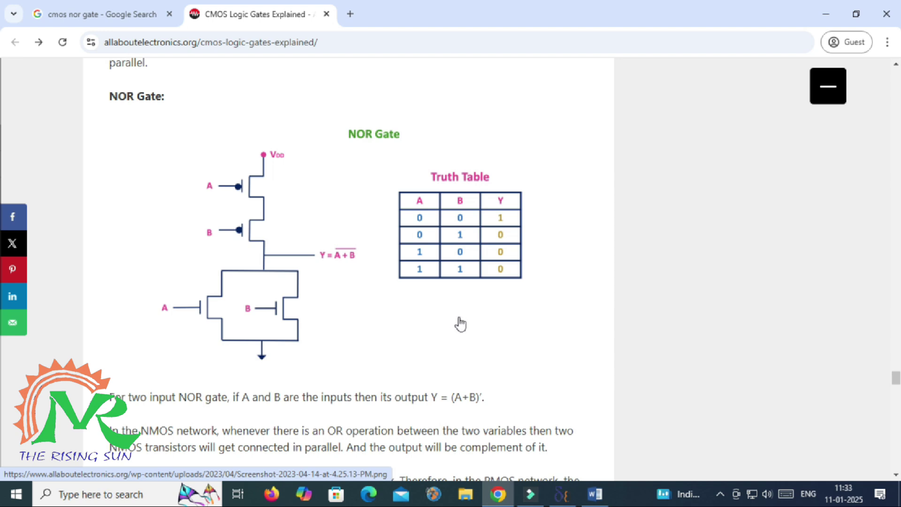
pyautogui.rightClick(569, 494)
pyautogui.click(549, 469)
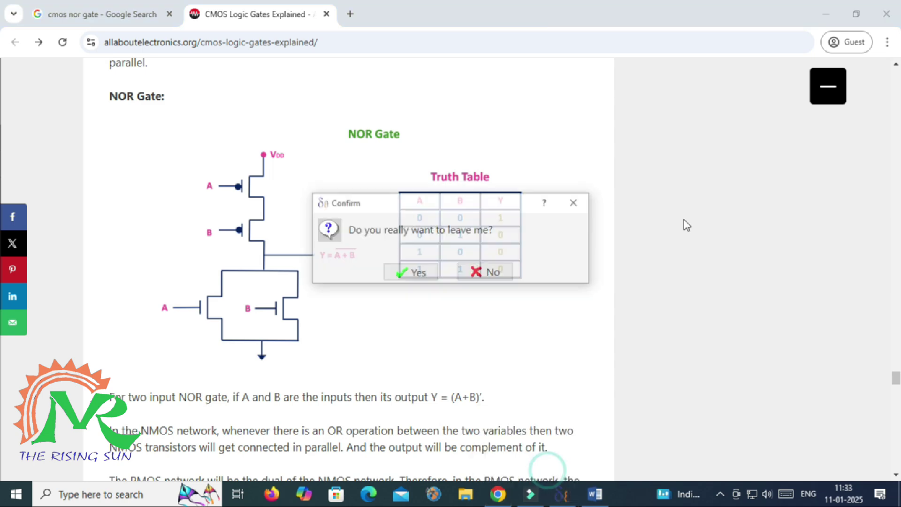
pyautogui.click(411, 273)
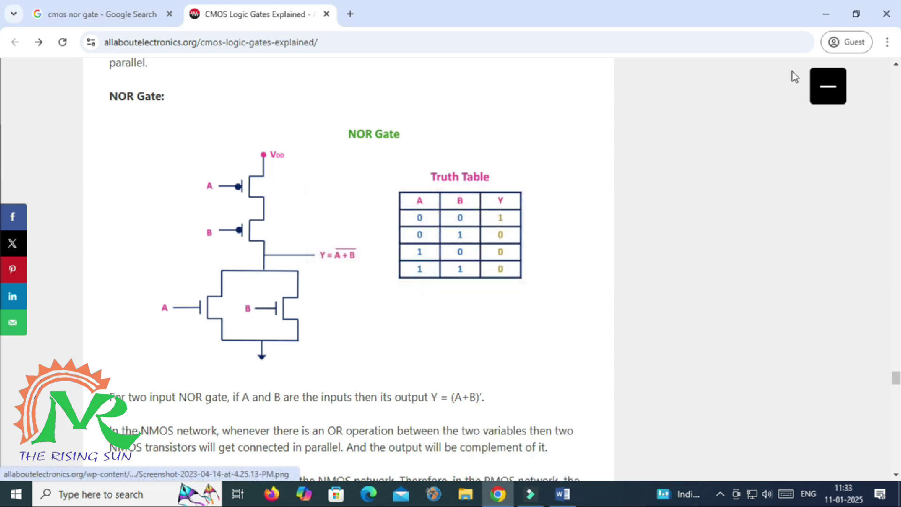
# Minimize Chrome and Word, then launch DSCH 3.9 from the desktop.
pyautogui.click(826, 15)
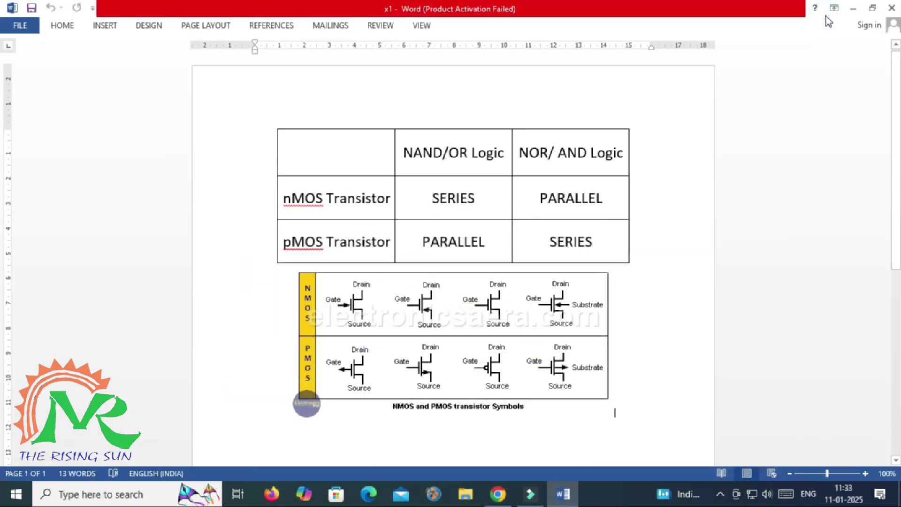
pyautogui.click(852, 8)
pyautogui.doubleClick(174, 166)
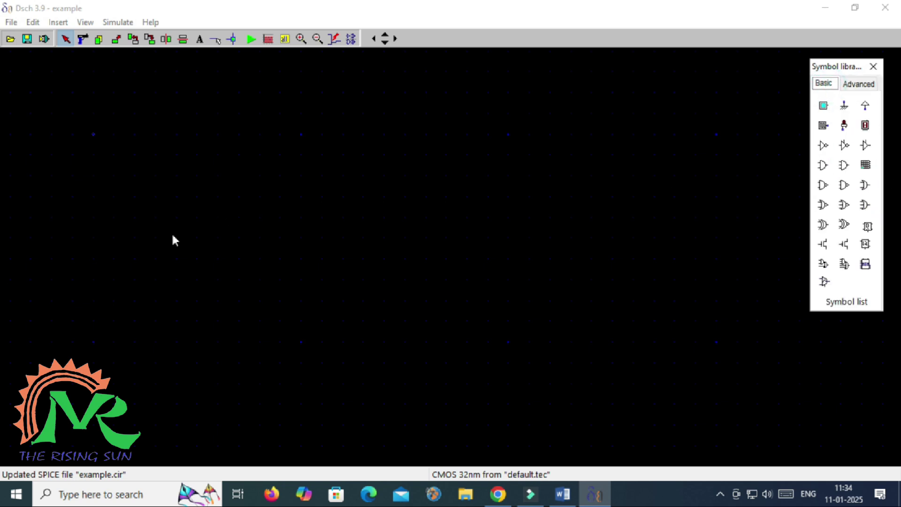
# Place a pMOS transistor and copy it directly below the first.
pyautogui.click(845, 245)
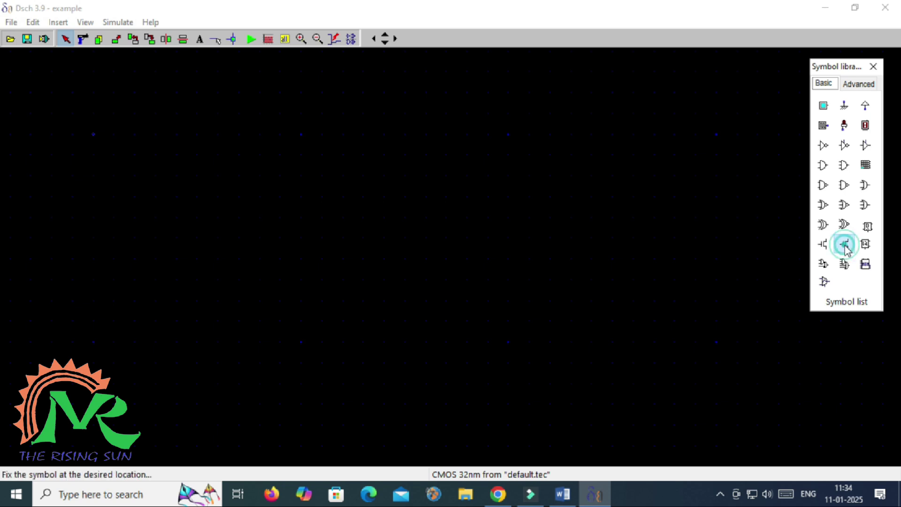
pyautogui.click(431, 193)
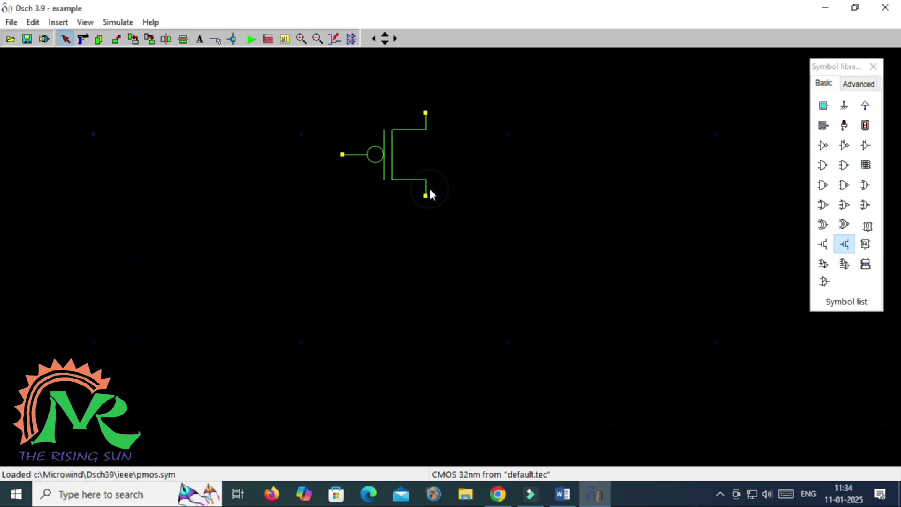
pyautogui.click(100, 41)
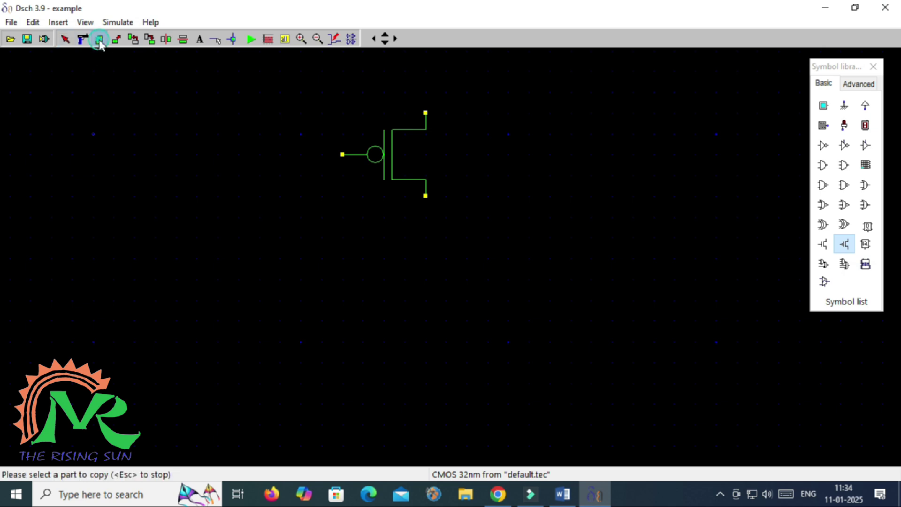
pyautogui.click(397, 160)
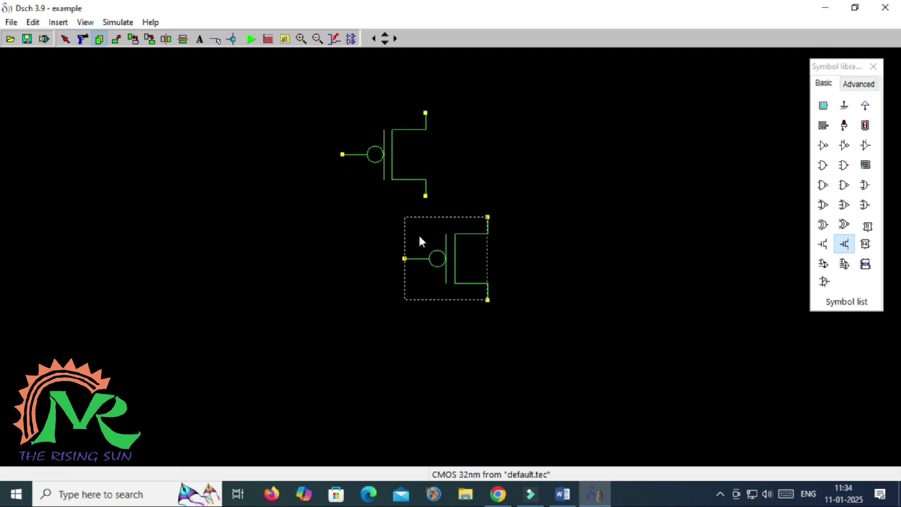
pyautogui.click(363, 252)
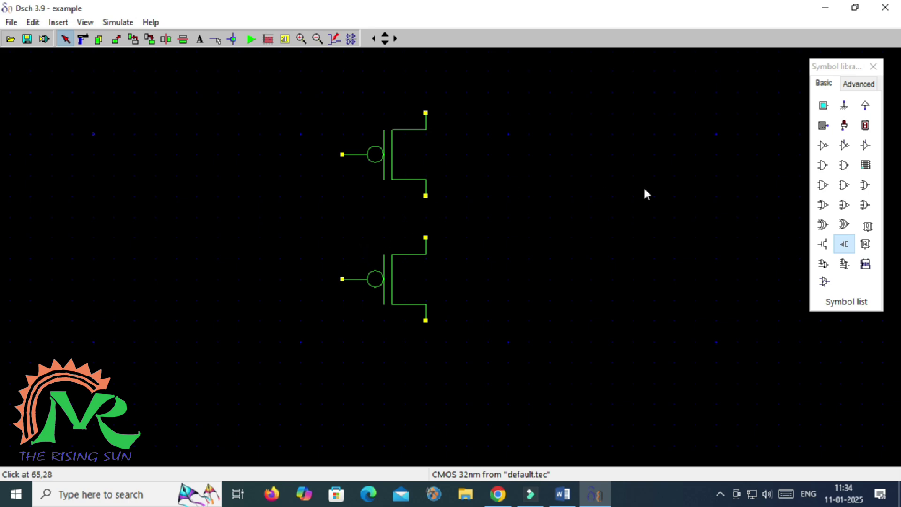
# Place an nMOS at lower right, copy it to its left, and zoom out.
pyautogui.click(823, 245)
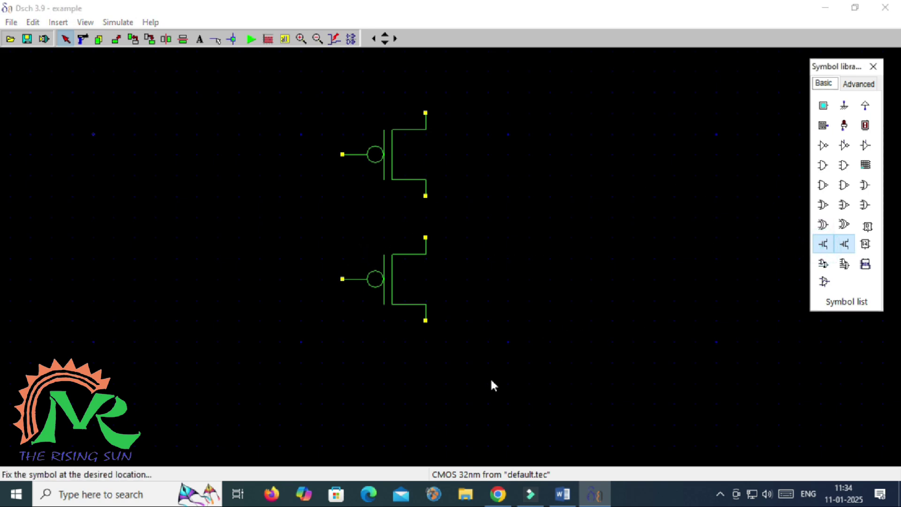
pyautogui.click(556, 456)
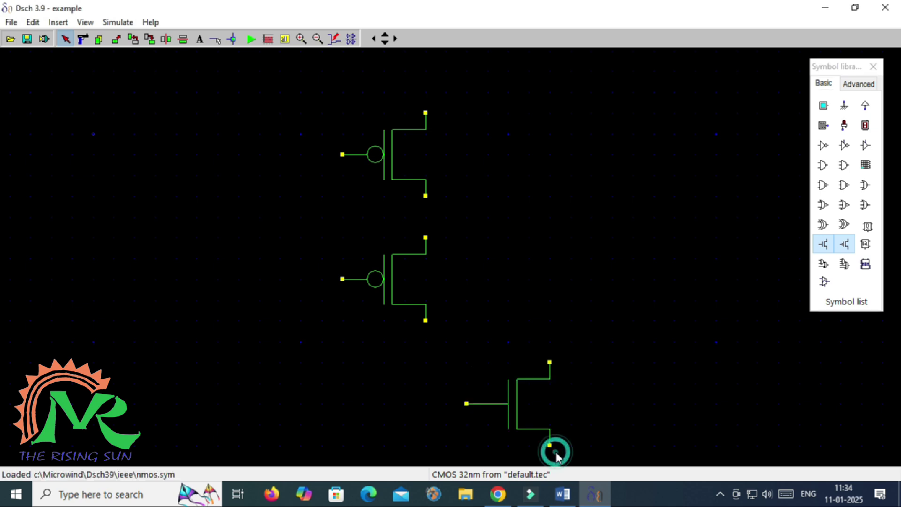
pyautogui.click(103, 41)
pyautogui.click(517, 418)
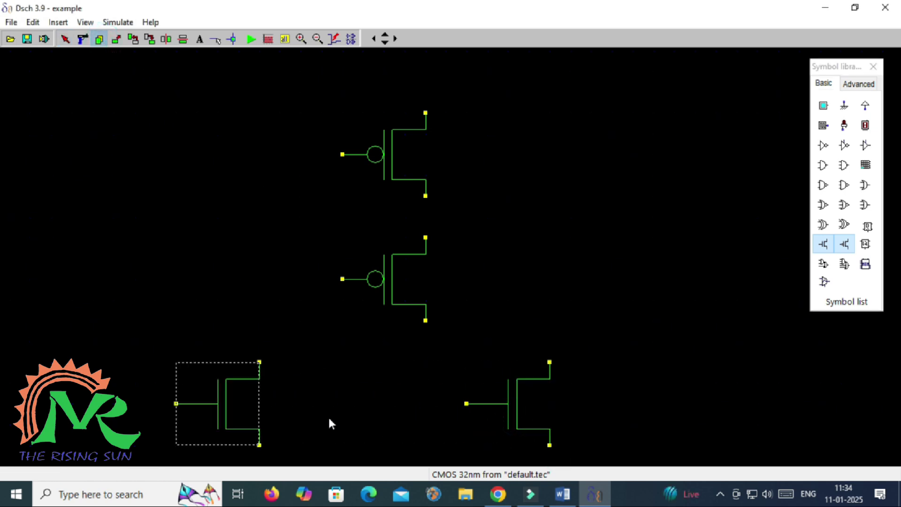
pyautogui.click(396, 438)
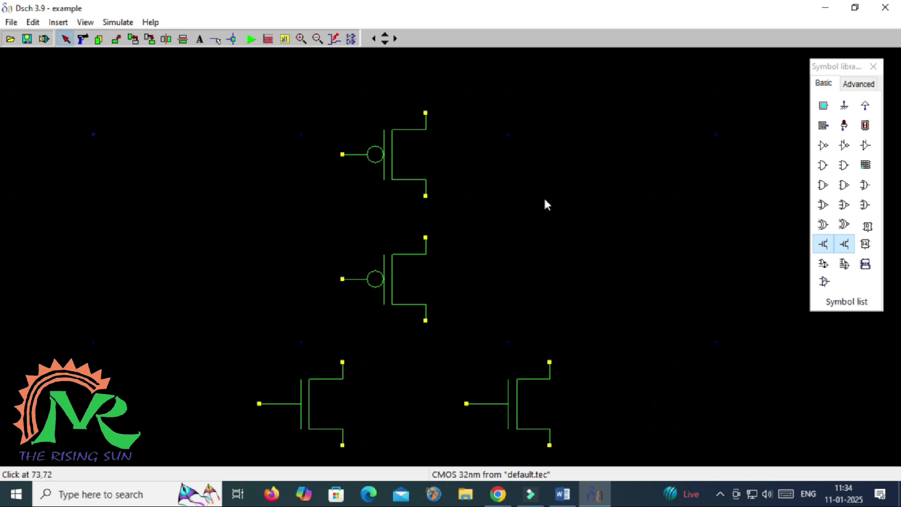
pyautogui.click(317, 38)
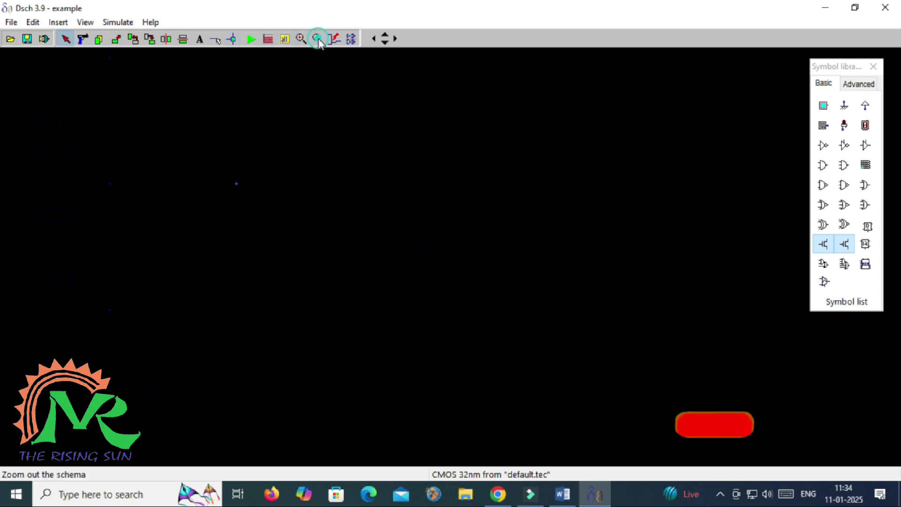
# Place a ground symbol below the nMOS pair and VDD above the top pMOS.
pyautogui.click(845, 111)
pyautogui.click(446, 429)
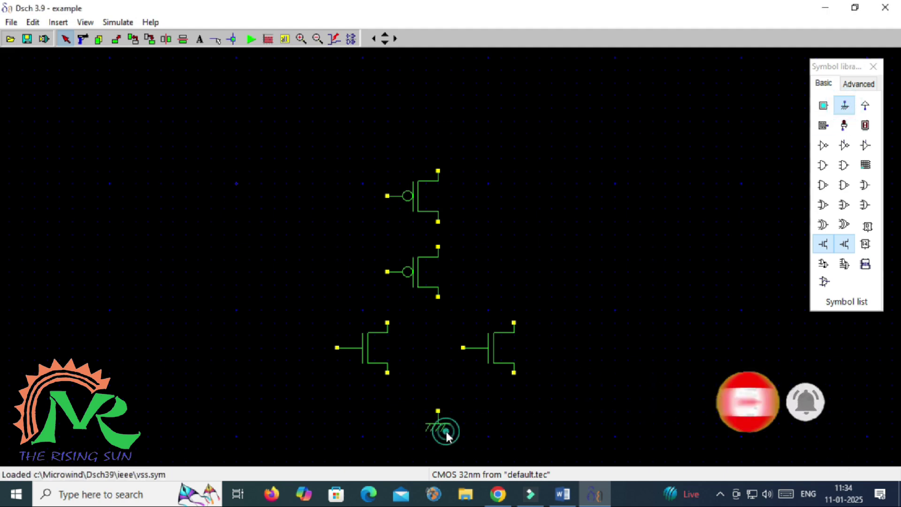
pyautogui.click(865, 107)
pyautogui.click(453, 158)
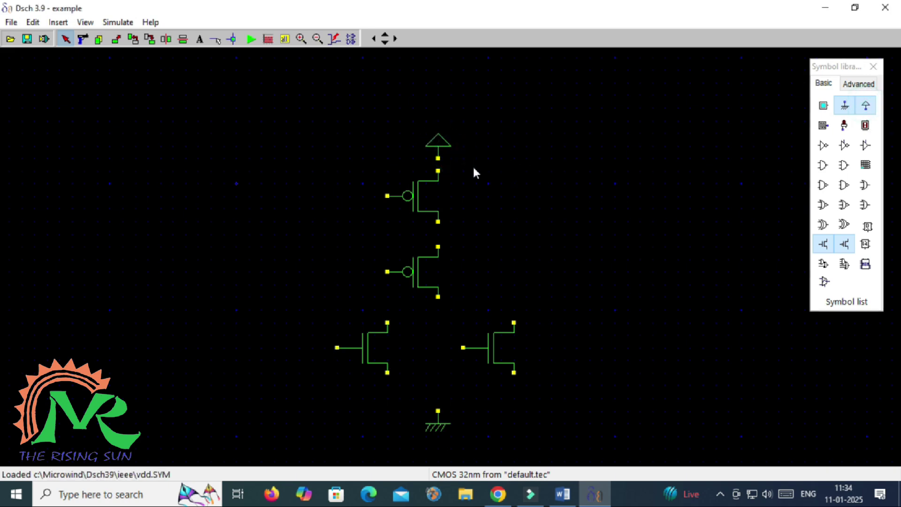
# Place input buttons in1 and in2 on the left, checking the NOR reference page.
pyautogui.click(823, 107)
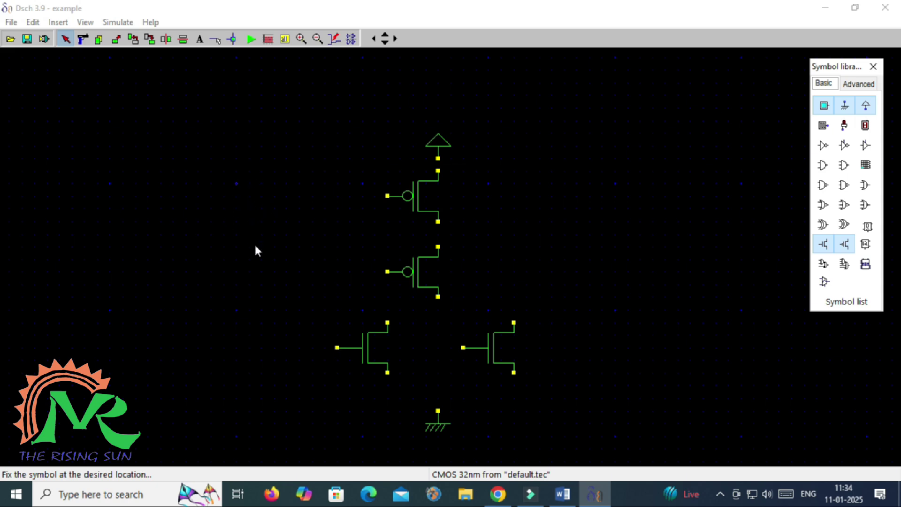
pyautogui.click(274, 214)
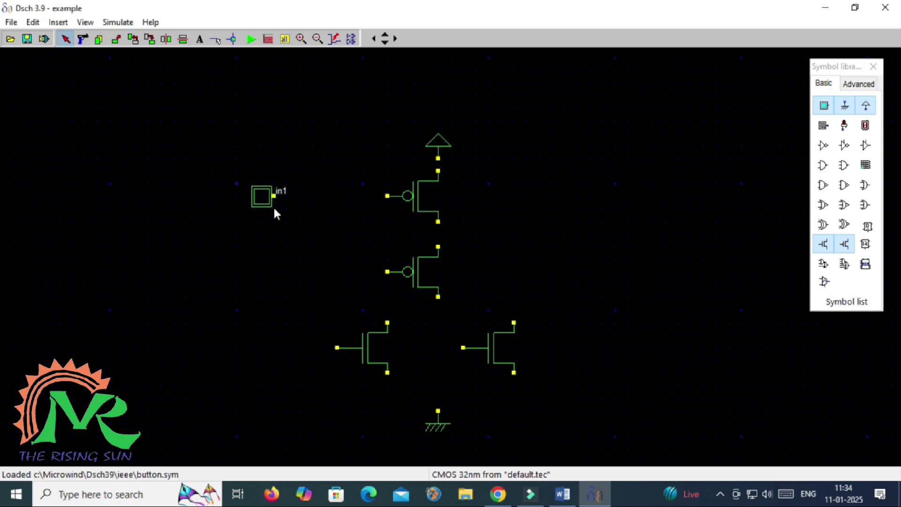
pyautogui.click(823, 106)
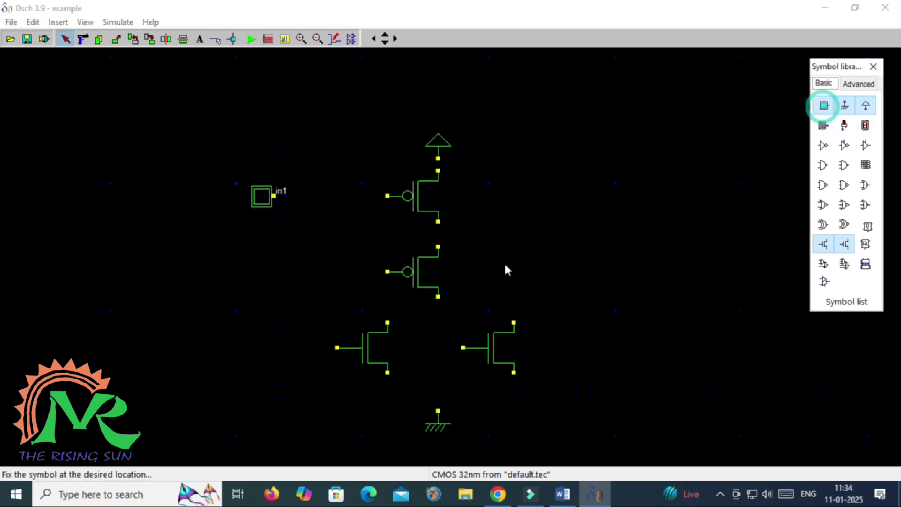
pyautogui.click(277, 282)
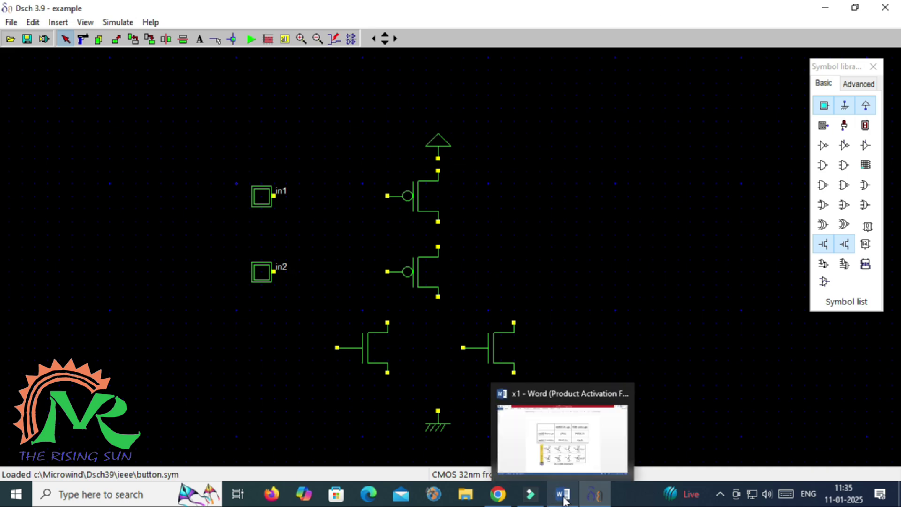
pyautogui.click(497, 494)
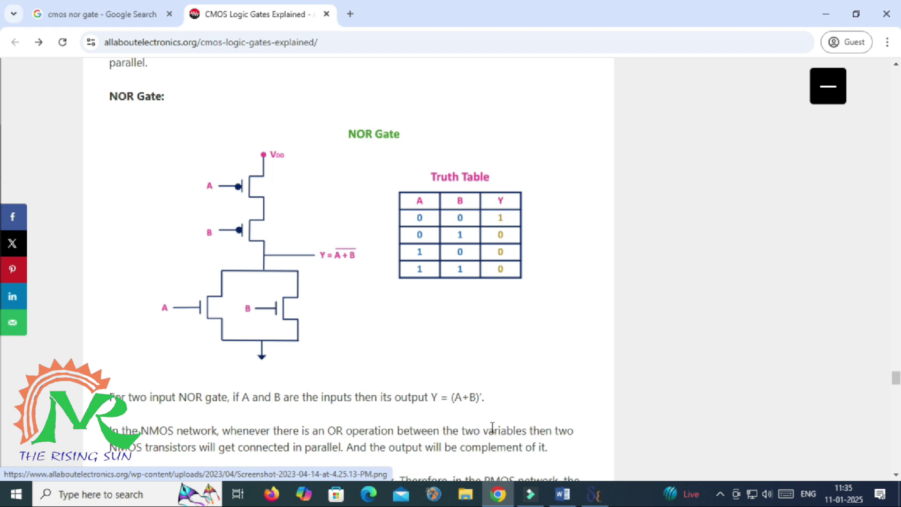
pyautogui.click(594, 494)
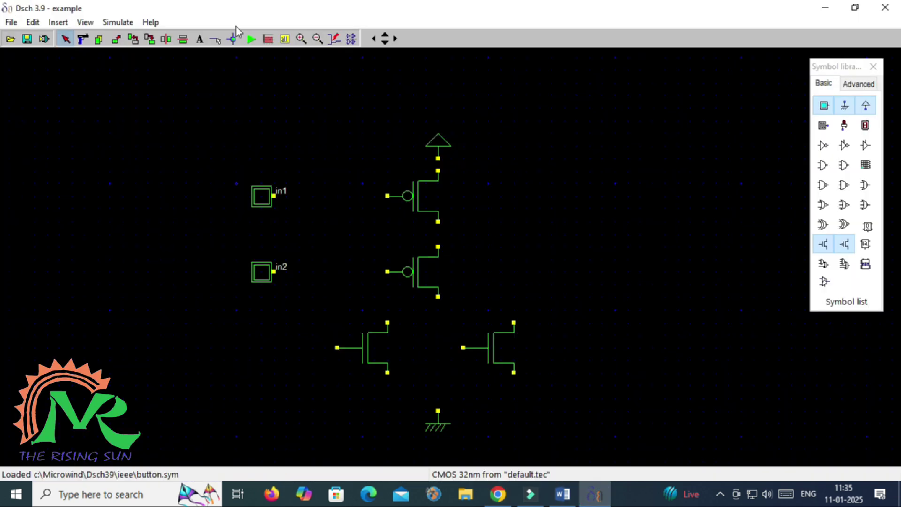
# Wire in1 and in2 to the PMOS gates and the left NMOS gate to in1.
pyautogui.click(215, 41)
pyautogui.moveTo(273, 194)
pyautogui.mouseDown()
pyautogui.moveTo(385, 199)
pyautogui.moveTo(374, 197)
pyautogui.mouseUp()
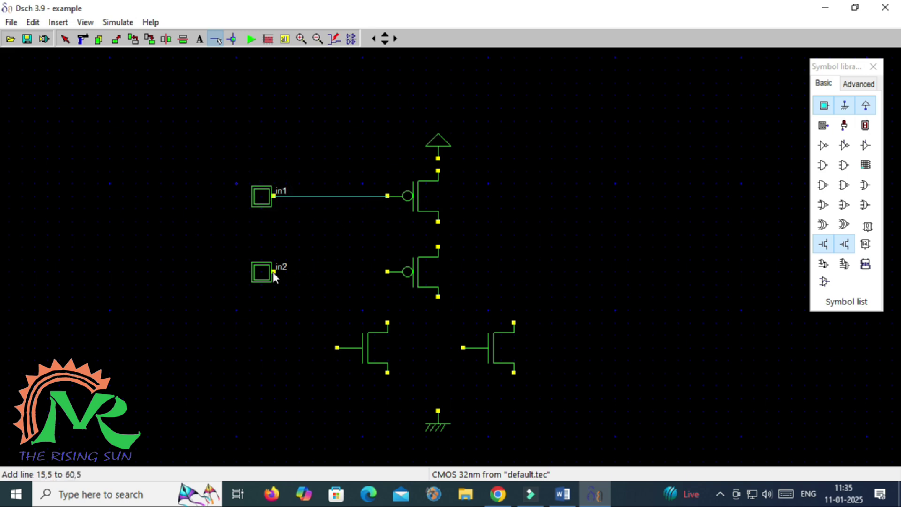
pyautogui.moveTo(273, 272); pyautogui.dragTo(380, 277)
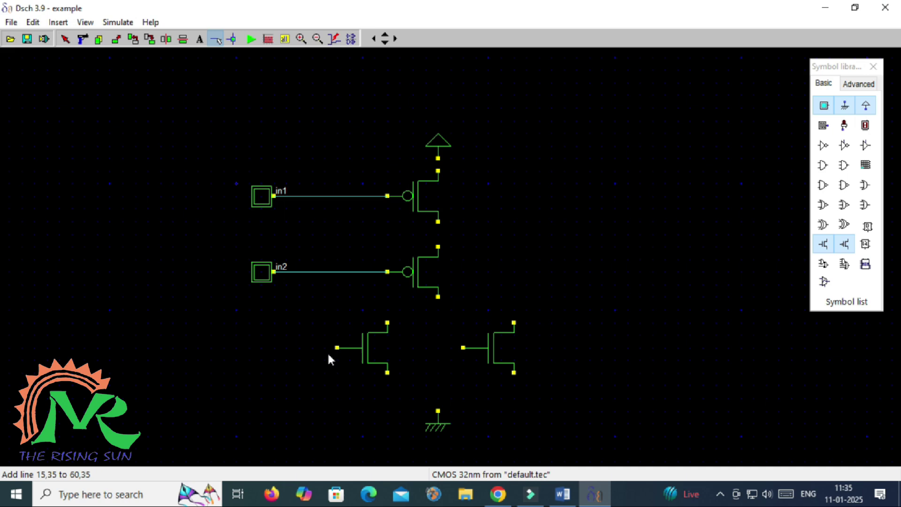
pyautogui.moveTo(338, 348); pyautogui.dragTo(337, 196)
# Chain the two PMOS in series from VDD, replacing a misplaced wire.
pyautogui.moveTo(438, 222); pyautogui.dragTo(438, 246)
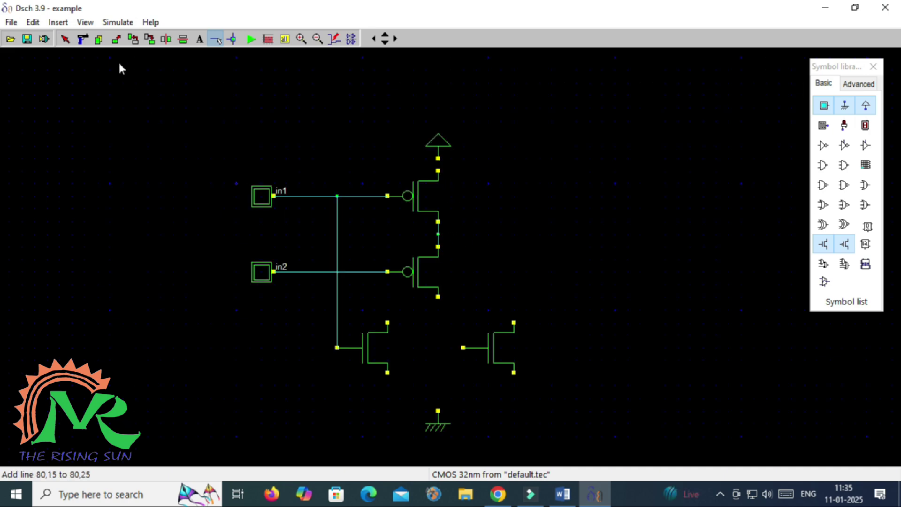
pyautogui.click(82, 39)
pyautogui.click(438, 234)
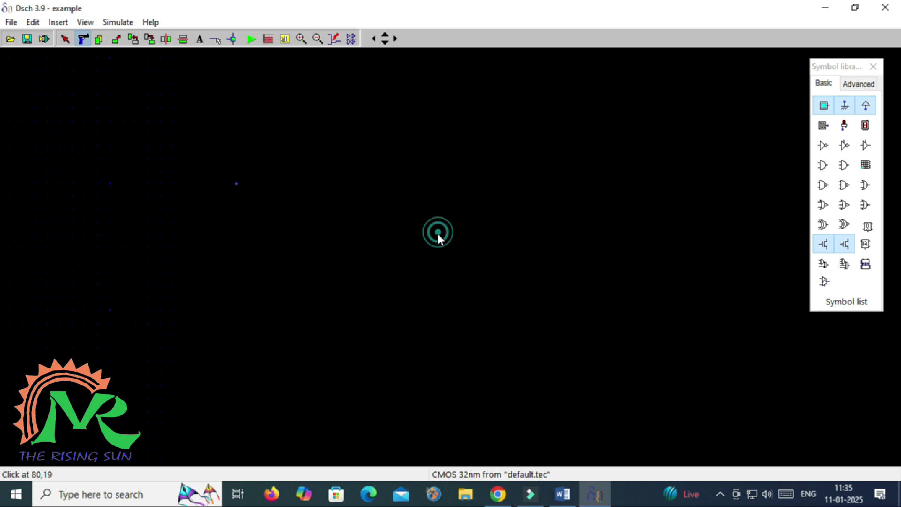
pyautogui.click(216, 40)
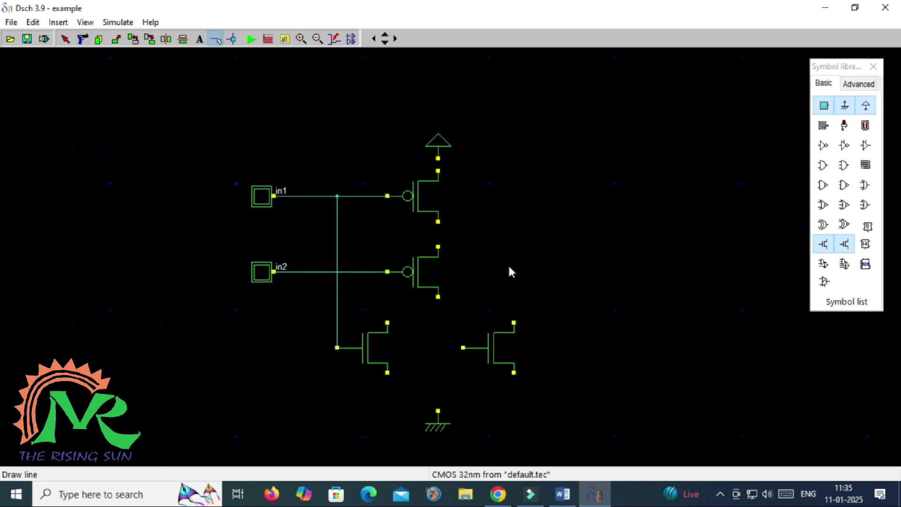
pyautogui.moveTo(438, 222); pyautogui.dragTo(438, 246)
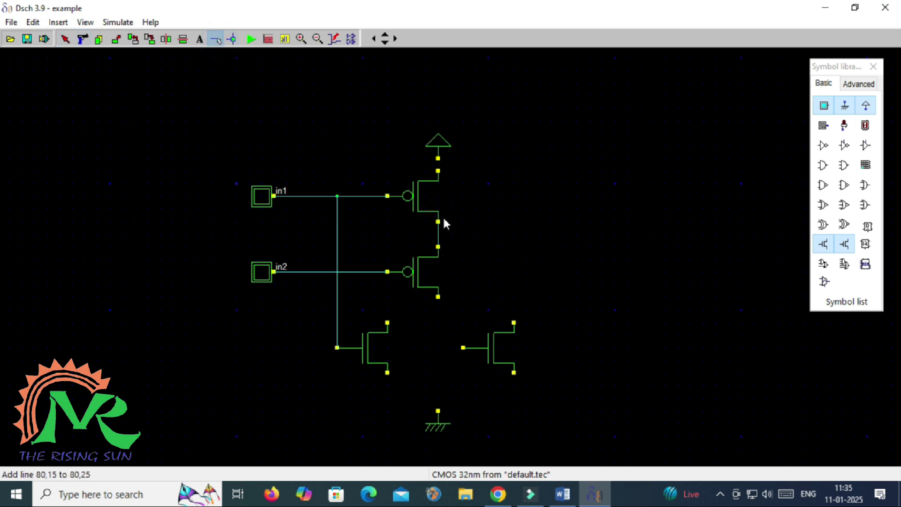
pyautogui.moveTo(439, 158); pyautogui.dragTo(437, 171)
# Join the NMOS drains and sources in parallel, ground them, and connect the PMOS drain.
pyautogui.moveTo(388, 323); pyautogui.dragTo(514, 322)
pyautogui.moveTo(388, 373); pyautogui.dragTo(513, 372)
pyautogui.moveTo(437, 411); pyautogui.dragTo(438, 372)
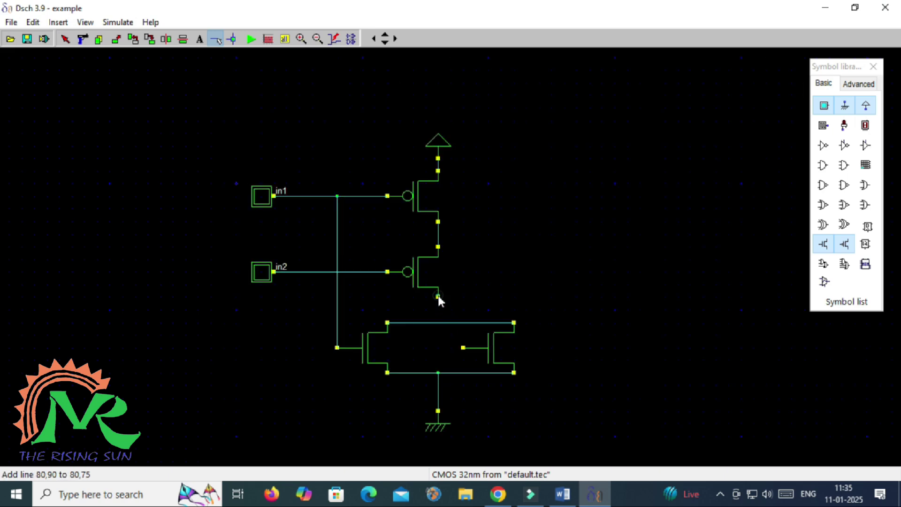
pyautogui.moveTo(438, 297); pyautogui.dragTo(438, 322)
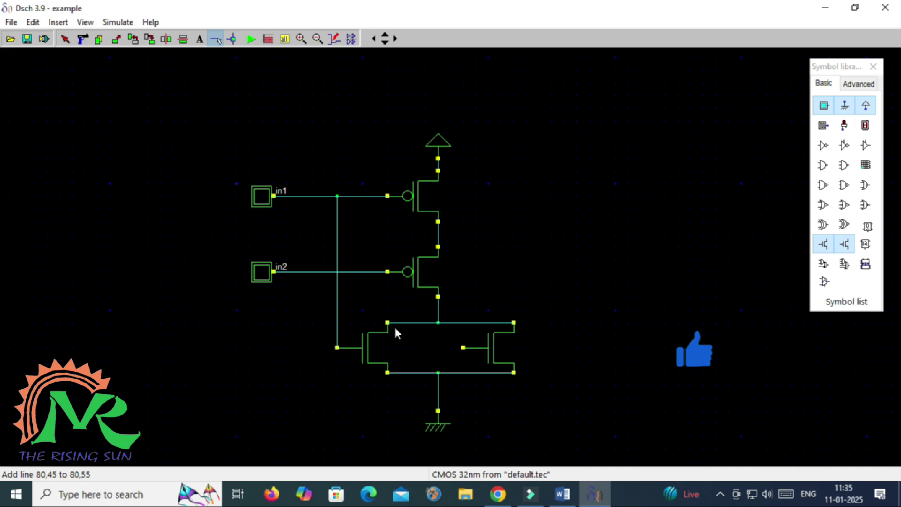
# Route a wire from the right NMOS gate up onto in2's line.
pyautogui.click(462, 349)
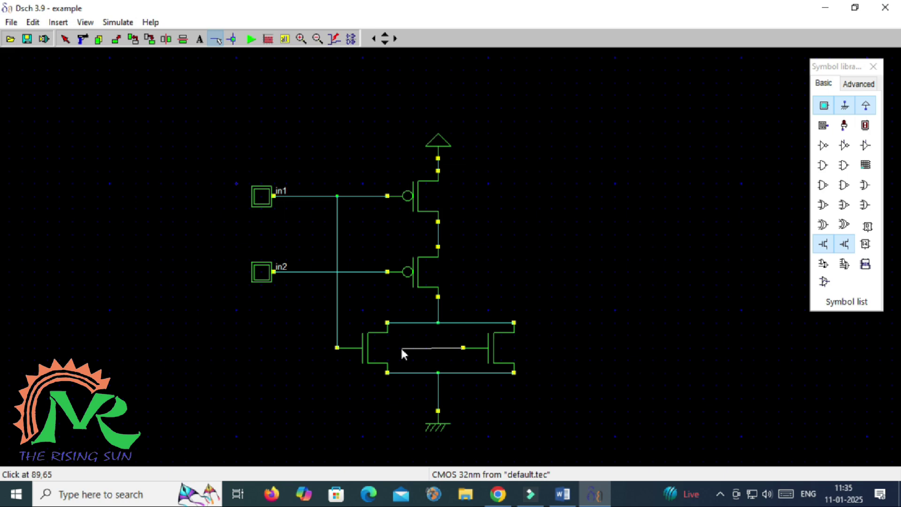
pyautogui.click(402, 348)
pyautogui.click(400, 347)
pyautogui.click(399, 297)
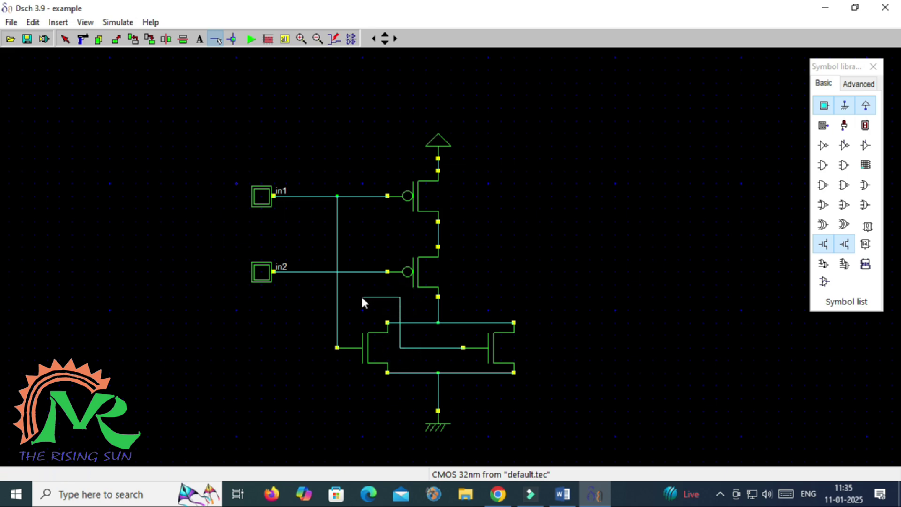
pyautogui.click(362, 297)
pyautogui.click(363, 271)
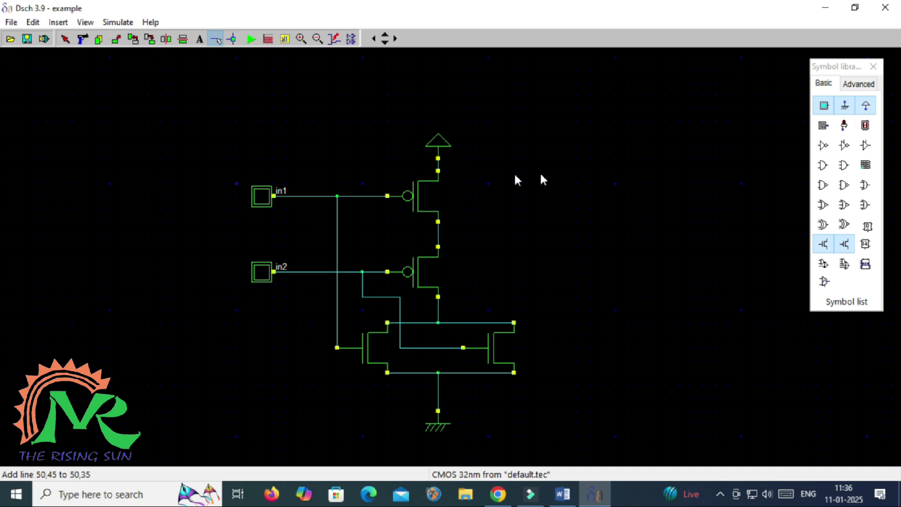
# Place the out1 light and redraw the PMOS drain wire to the output node.
pyautogui.click(844, 125)
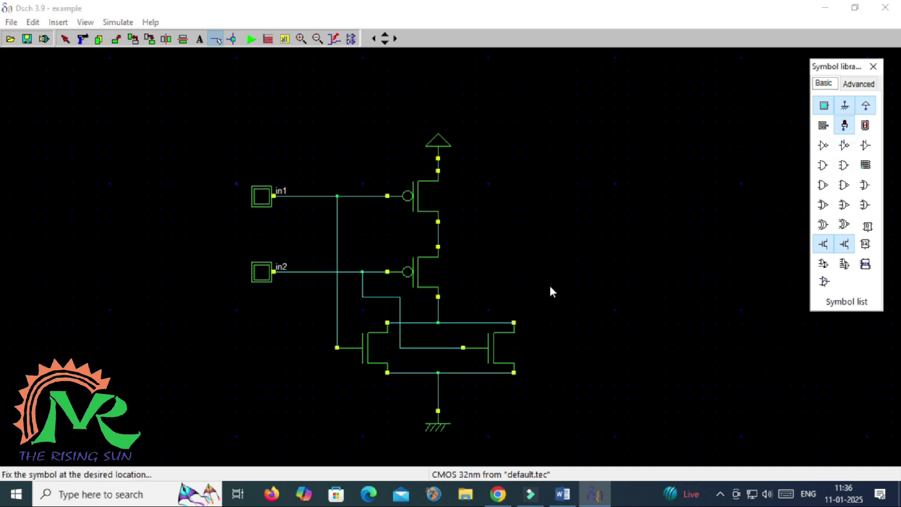
pyautogui.click(513, 298)
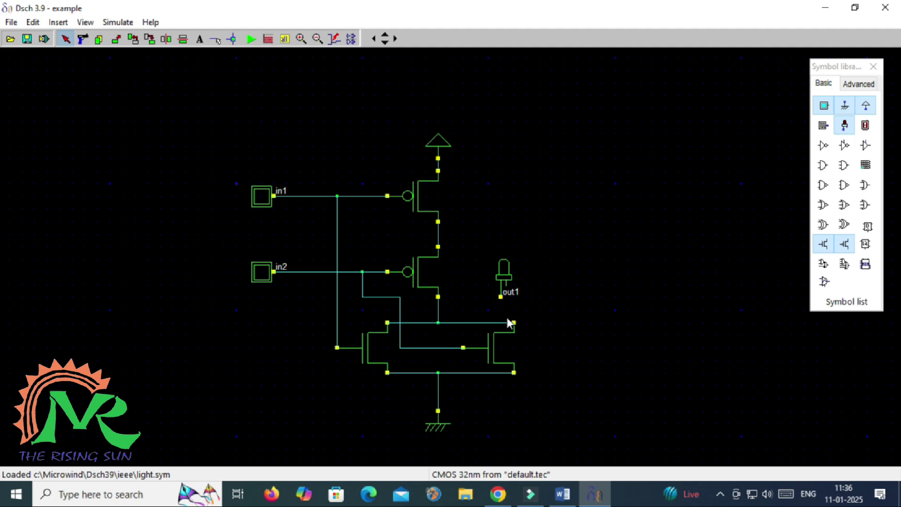
pyautogui.click(438, 305)
pyautogui.press('Delete')
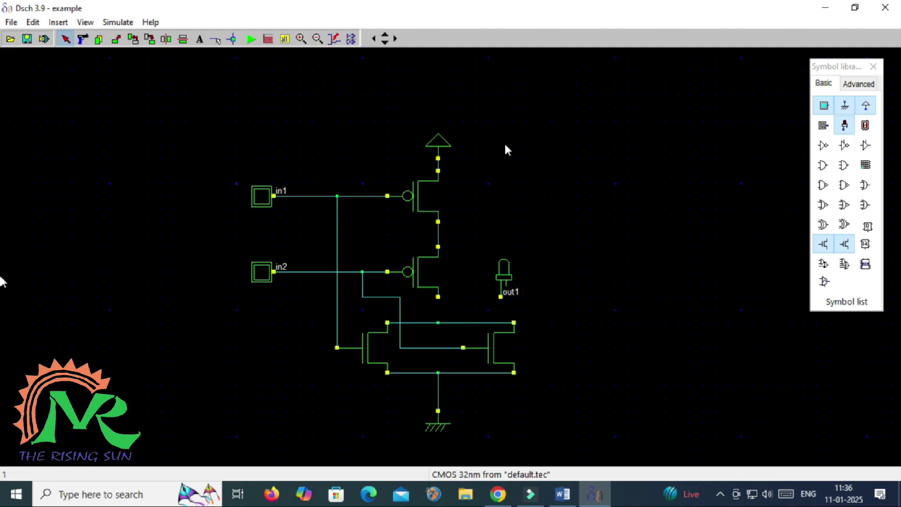
pyautogui.click(215, 41)
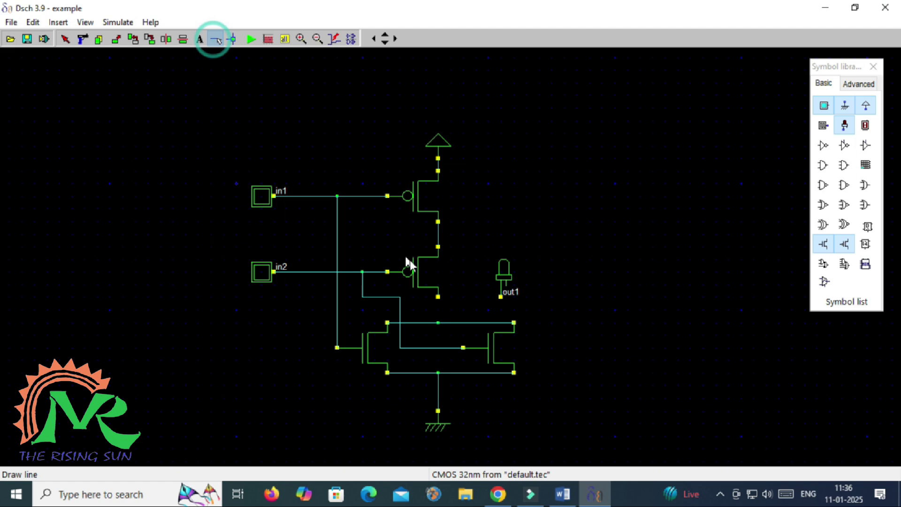
pyautogui.moveTo(437, 296); pyautogui.dragTo(500, 309)
# Rename inputs in1 and in2 to A and B.
pyautogui.doubleClick(261, 196)
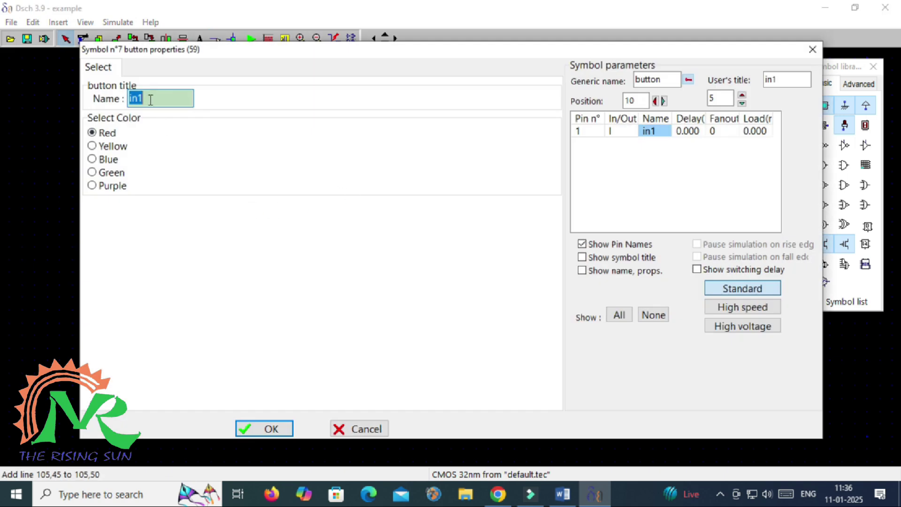
pyautogui.write('A')
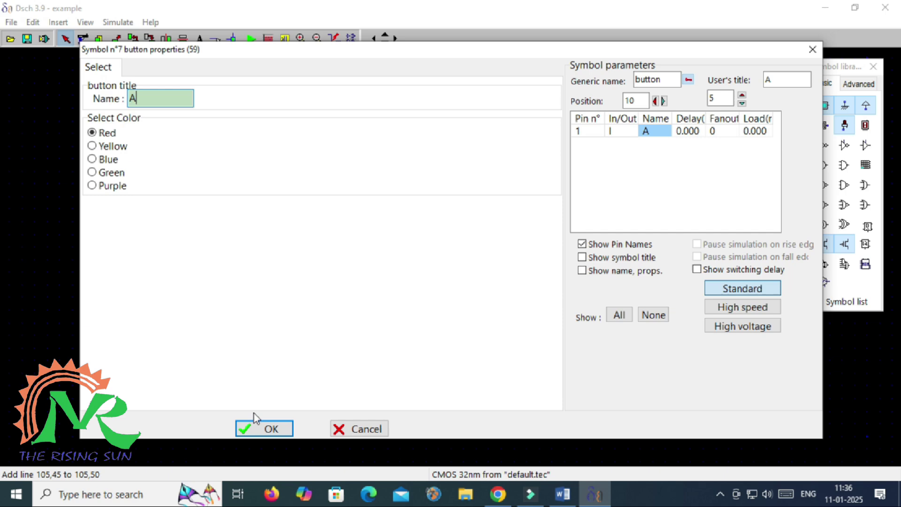
pyautogui.click(263, 428)
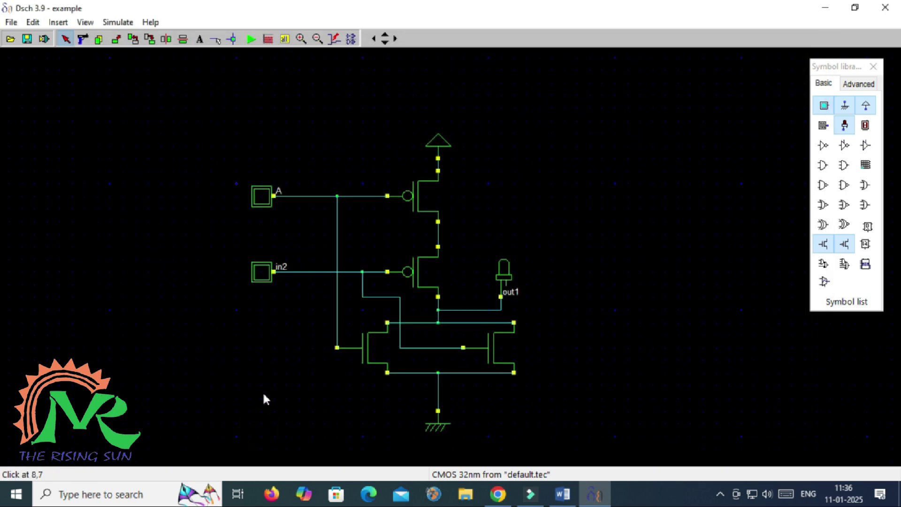
pyautogui.doubleClick(261, 274)
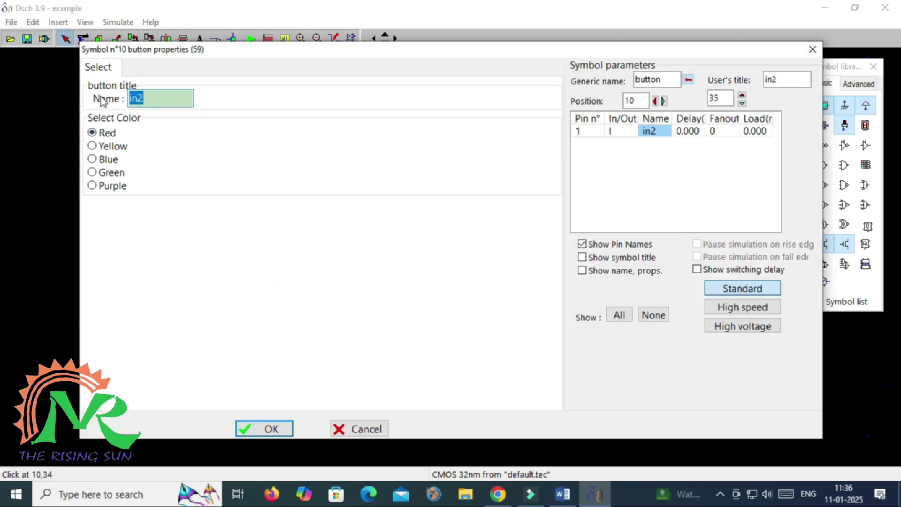
pyautogui.write('B')
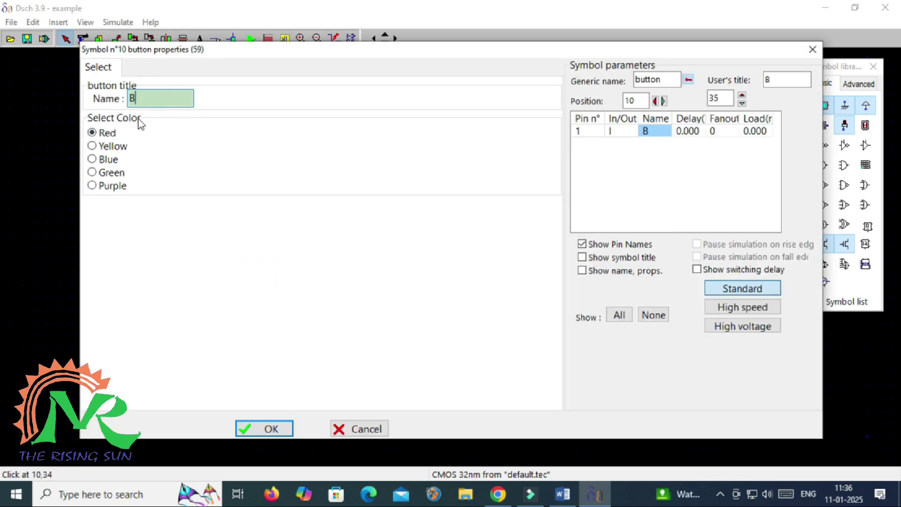
pyautogui.click(261, 429)
# Turn on pin names, symbol title and name/properties for both PMOS transistors.
pyautogui.doubleClick(417, 195)
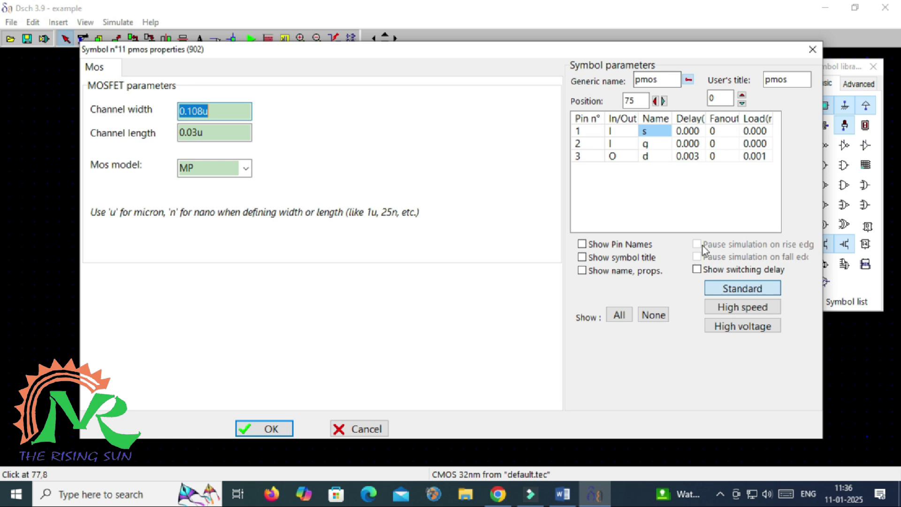
pyautogui.click(582, 244)
pyautogui.click(581, 257)
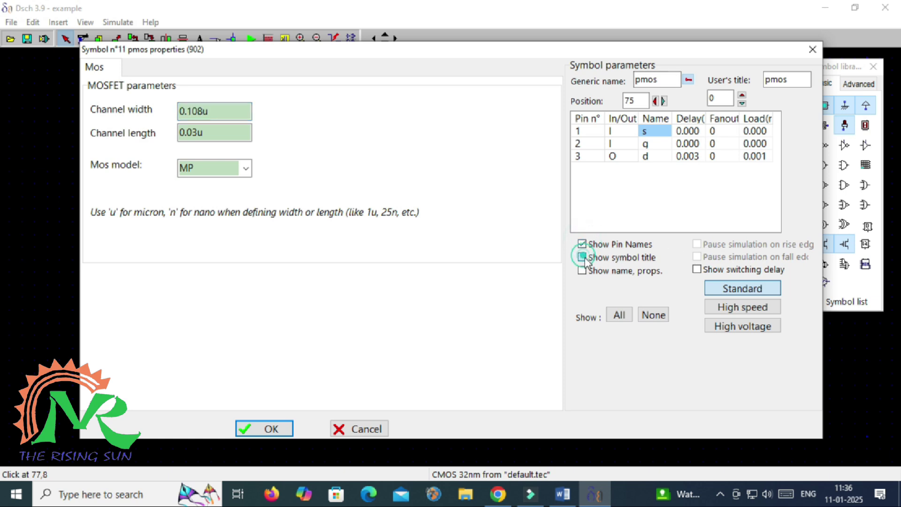
pyautogui.click(582, 270)
pyautogui.click(265, 429)
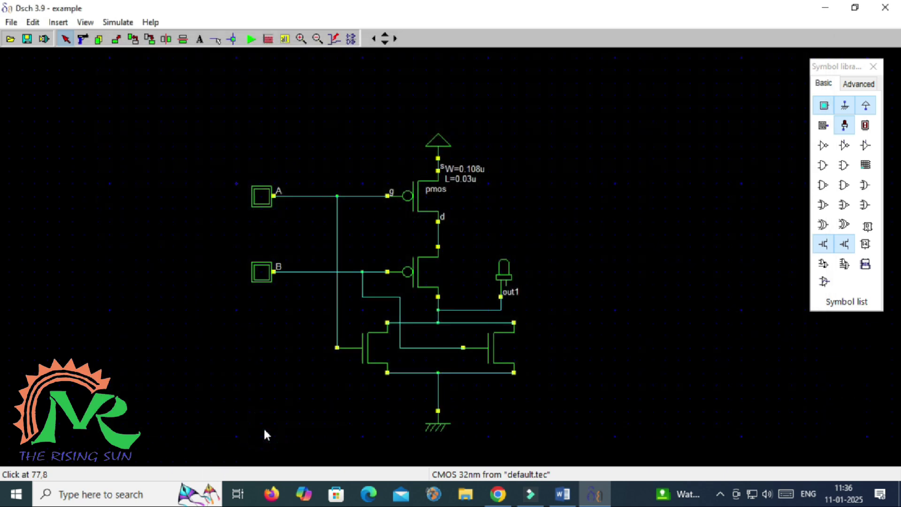
pyautogui.doubleClick(424, 270)
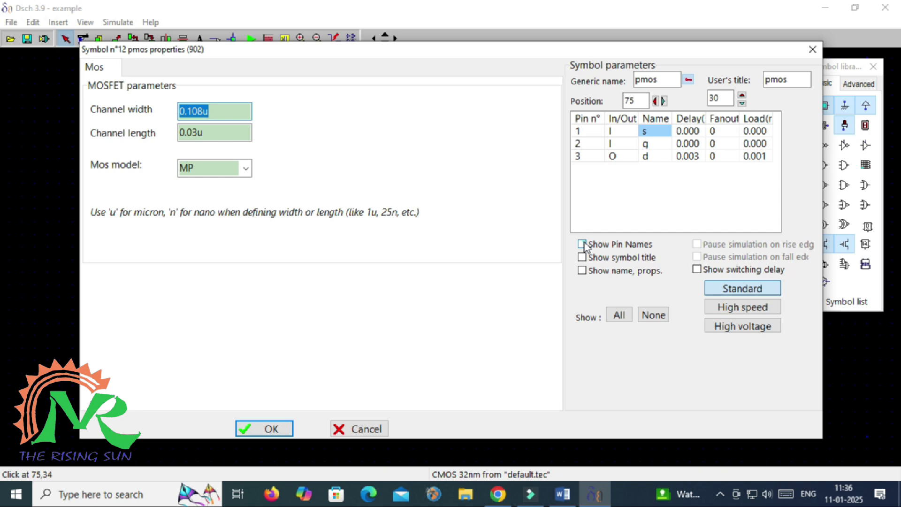
pyautogui.click(582, 257)
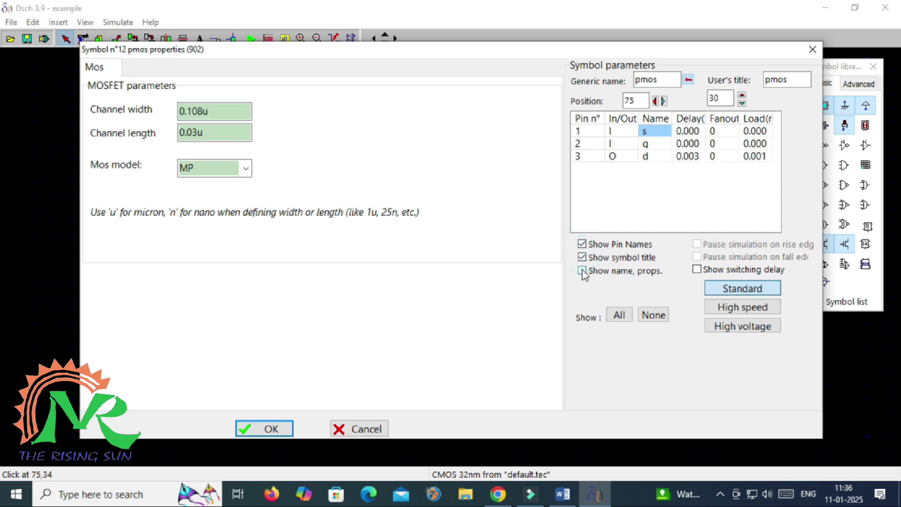
pyautogui.click(276, 428)
# Turn on pin names, symbol title and name/properties for both nmos transistors.
pyautogui.doubleClick(373, 357)
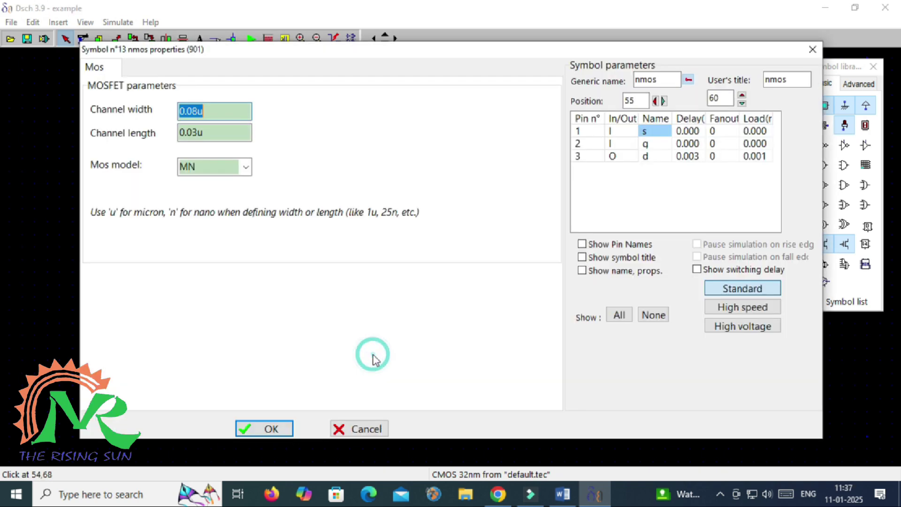
pyautogui.click(581, 243)
pyautogui.click(581, 258)
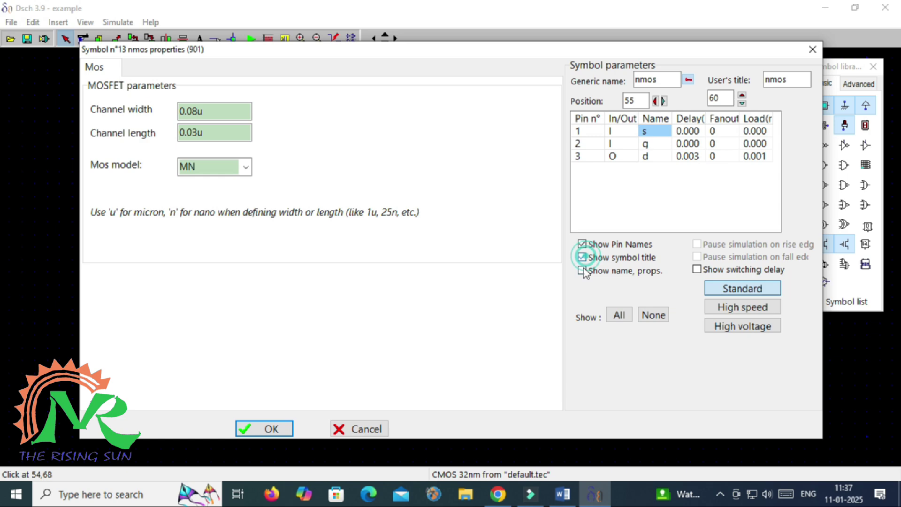
pyautogui.click(581, 270)
pyautogui.click(285, 433)
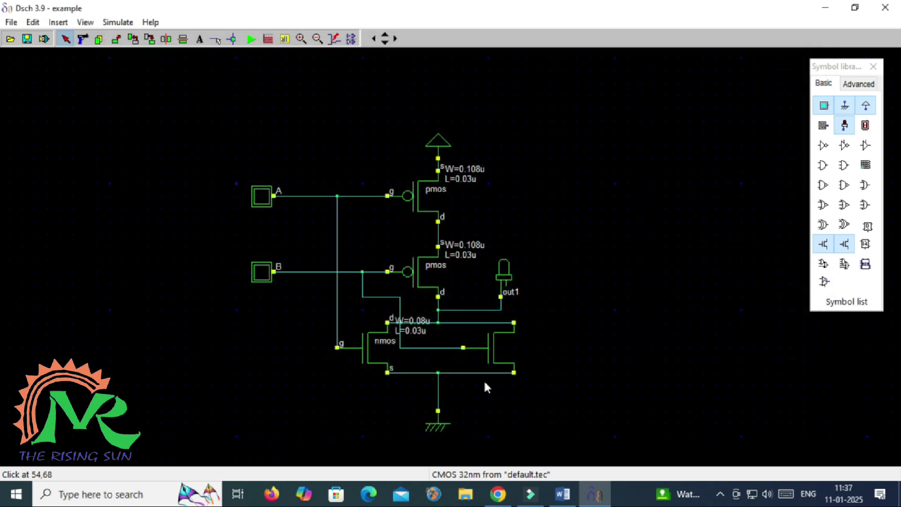
pyautogui.doubleClick(486, 384)
pyautogui.click(582, 244)
pyautogui.click(582, 257)
pyautogui.click(582, 270)
pyautogui.click(265, 428)
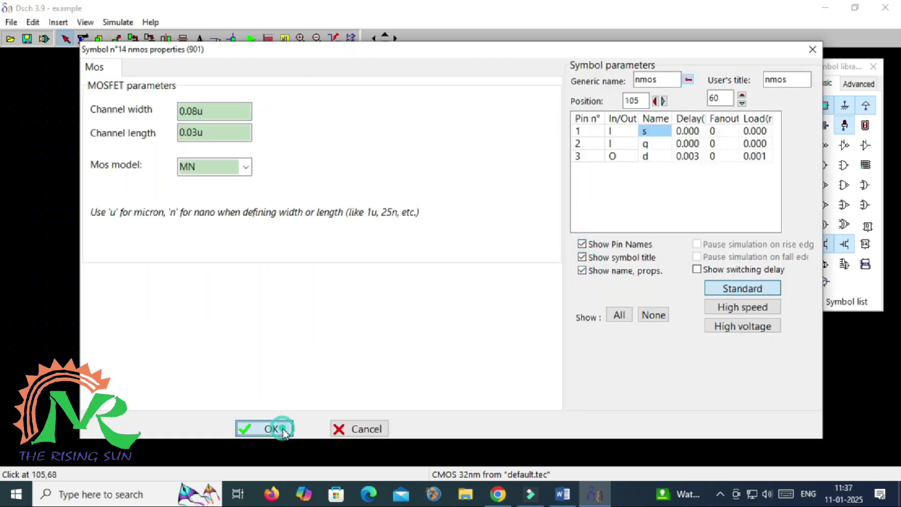
pyautogui.click(533, 400)
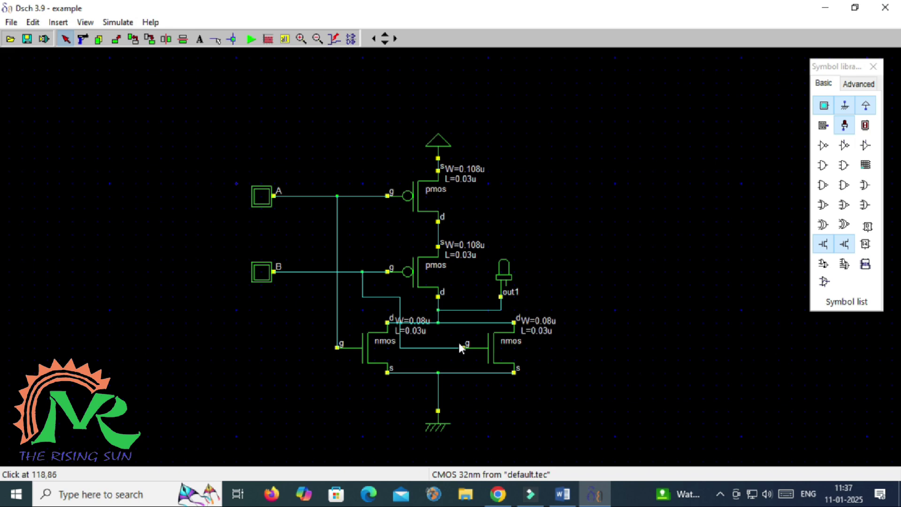
# Select the cmos45n.tec foundry technology file.
pyautogui.click(11, 23)
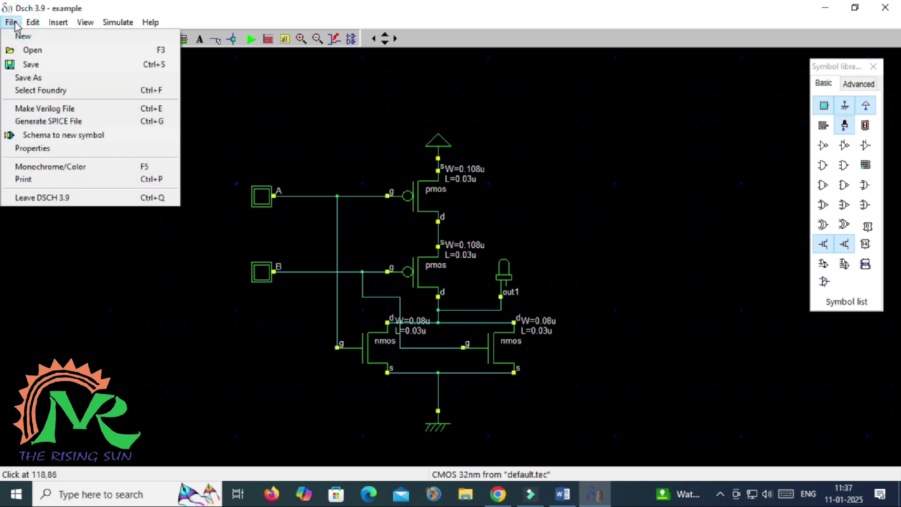
pyautogui.click(44, 92)
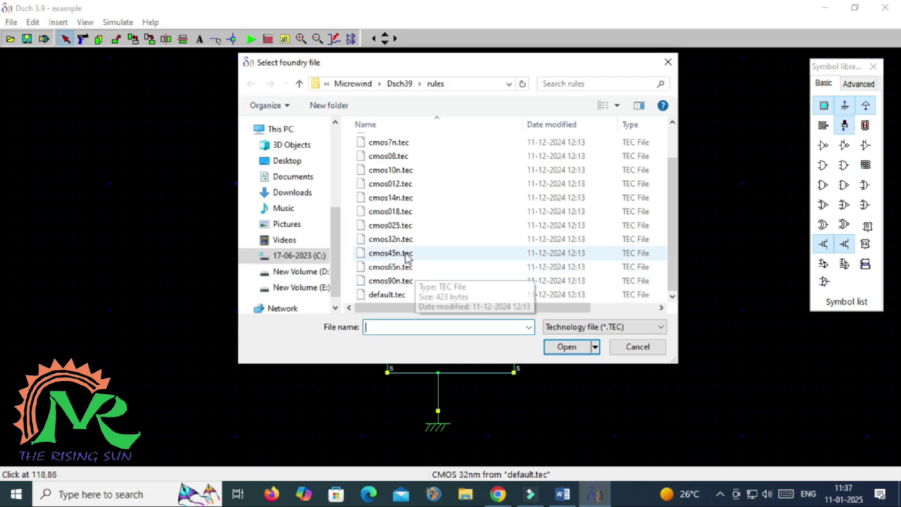
pyautogui.click(403, 254)
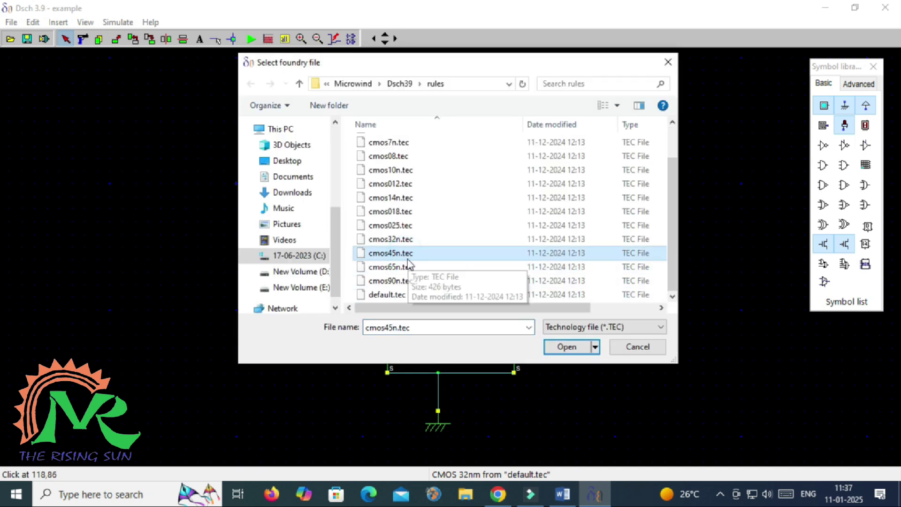
pyautogui.click(566, 347)
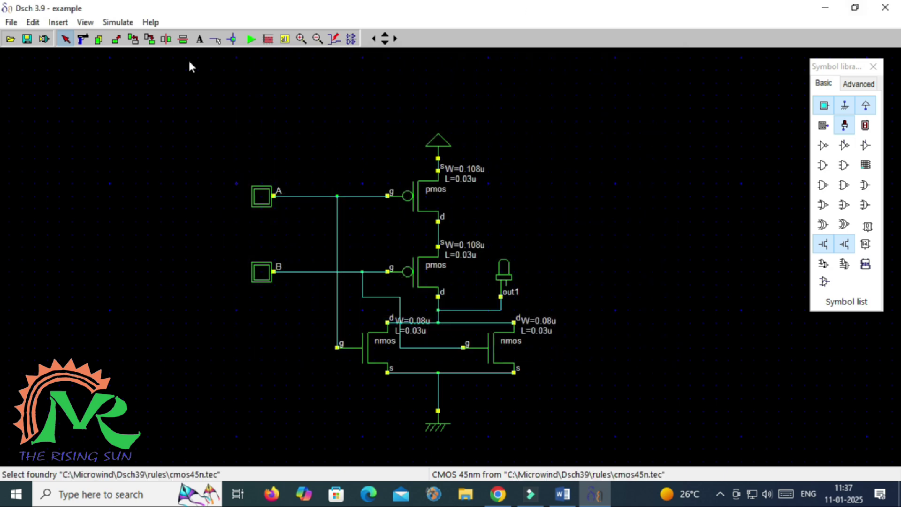
# Save the schematic as nor_vnr.sch in Pictures\DSCH_EXAMPLES.
pyautogui.click(11, 22)
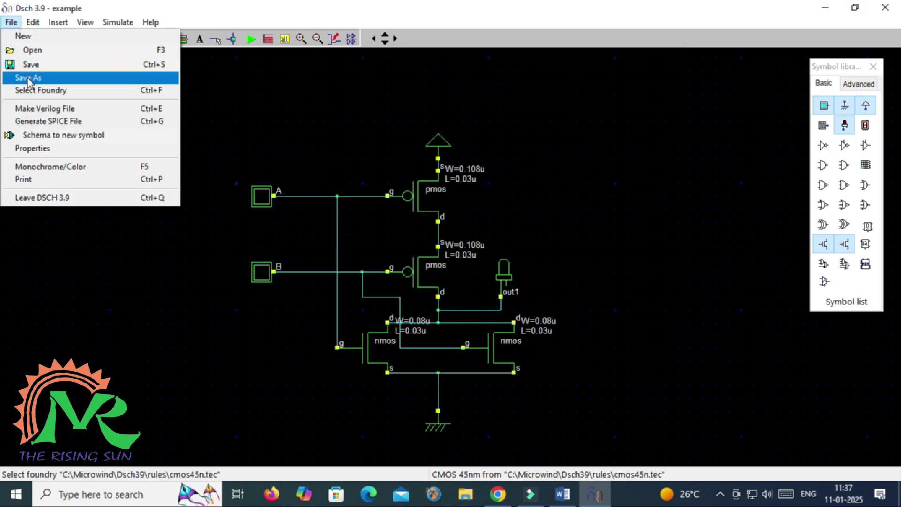
pyautogui.click(29, 79)
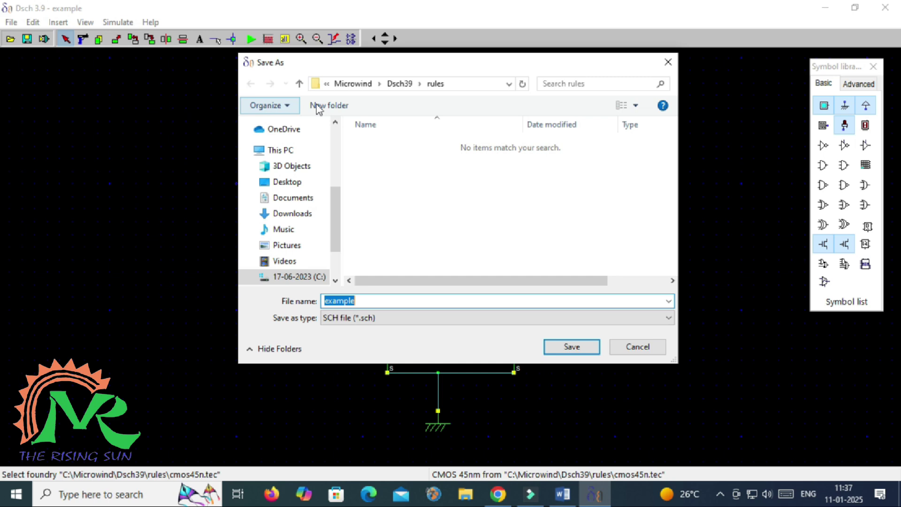
pyautogui.click(306, 201)
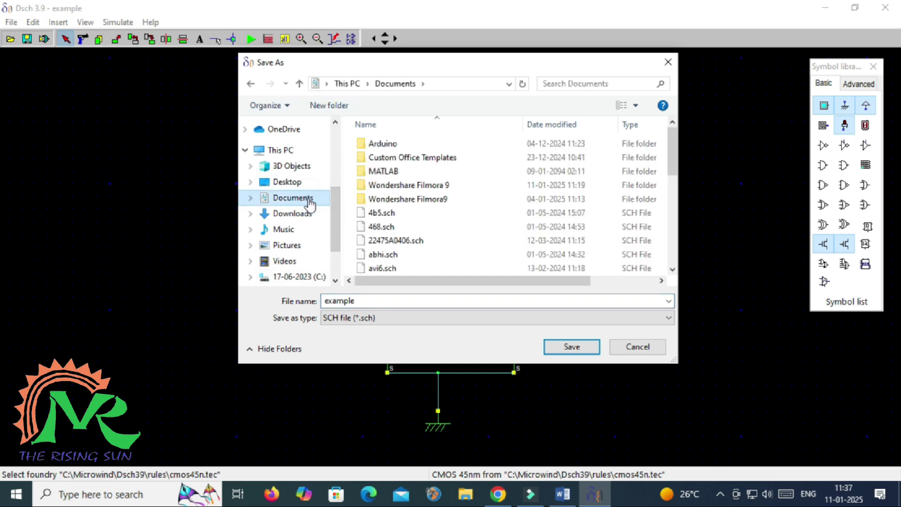
pyautogui.click(286, 245)
pyautogui.doubleClick(400, 156)
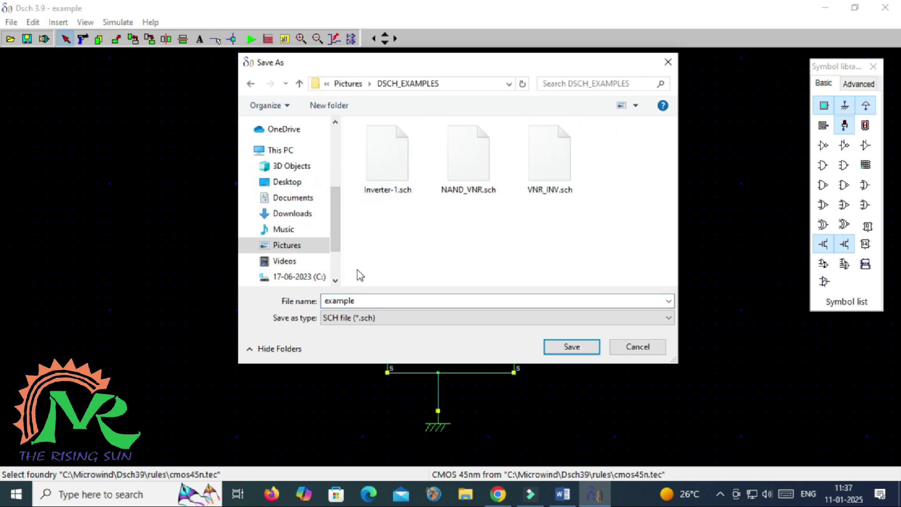
pyautogui.doubleClick(368, 296)
pyautogui.write('nor')
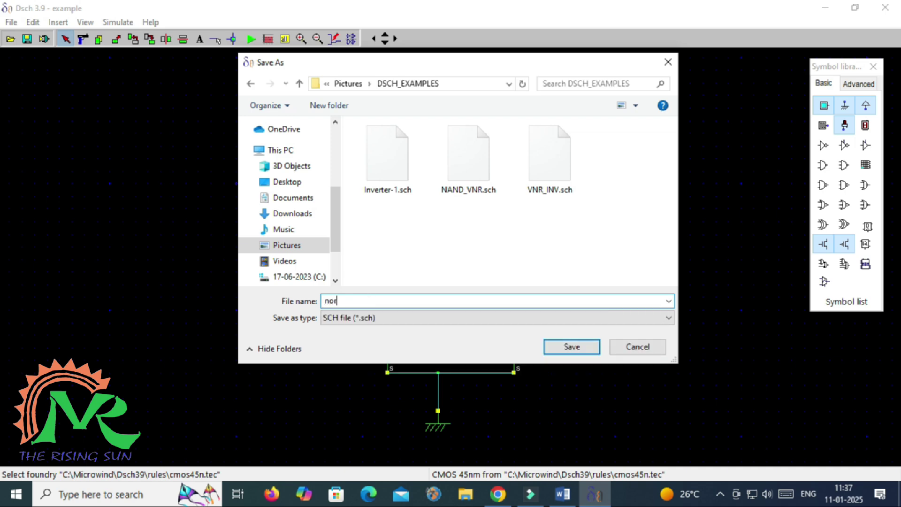
pyautogui.write('_vnr')
pyautogui.click(552, 350)
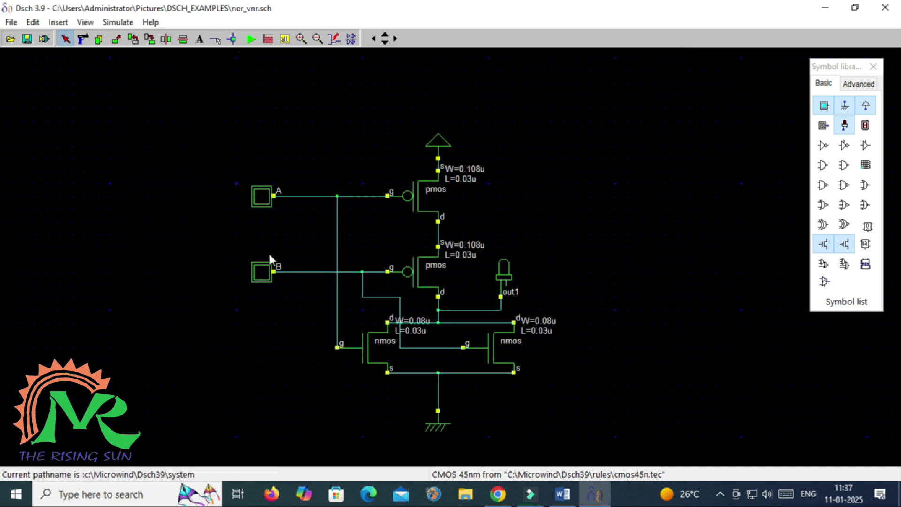
# Generate the nor_vnr Verilog file and close its window.
pyautogui.click(12, 23)
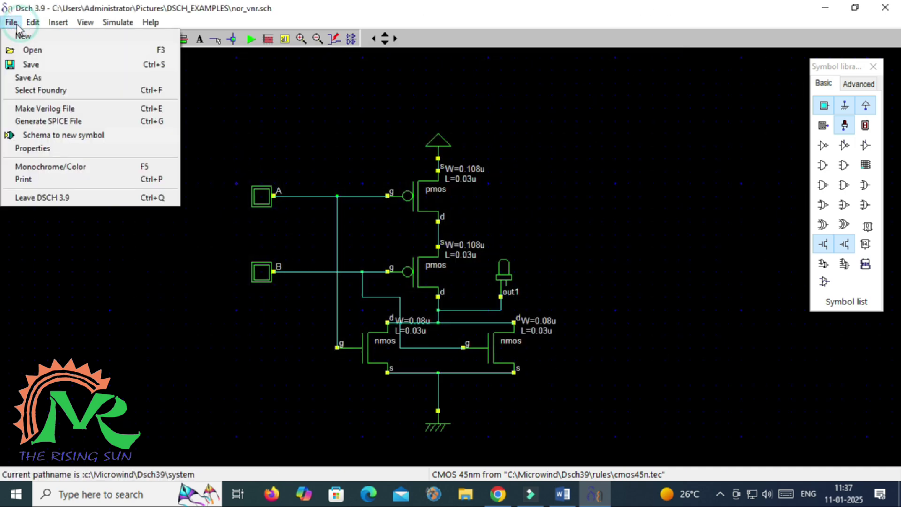
pyautogui.click(52, 110)
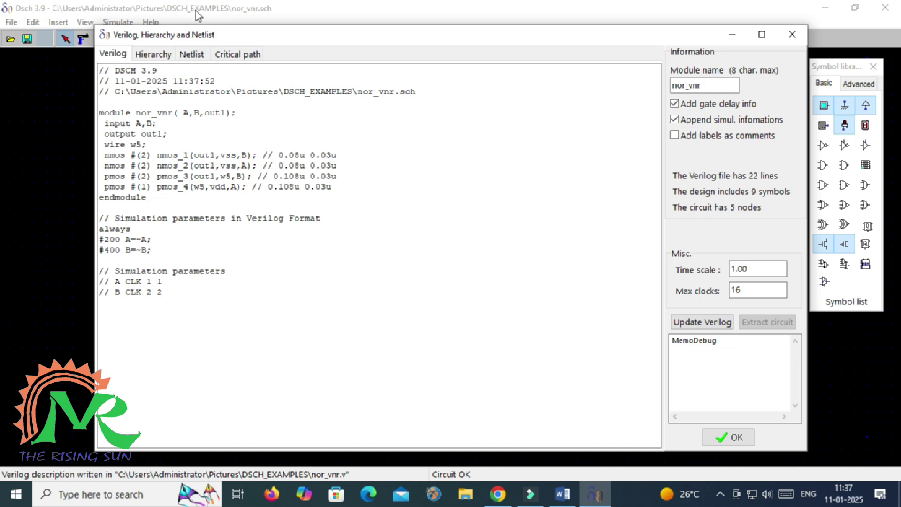
pyautogui.click(728, 437)
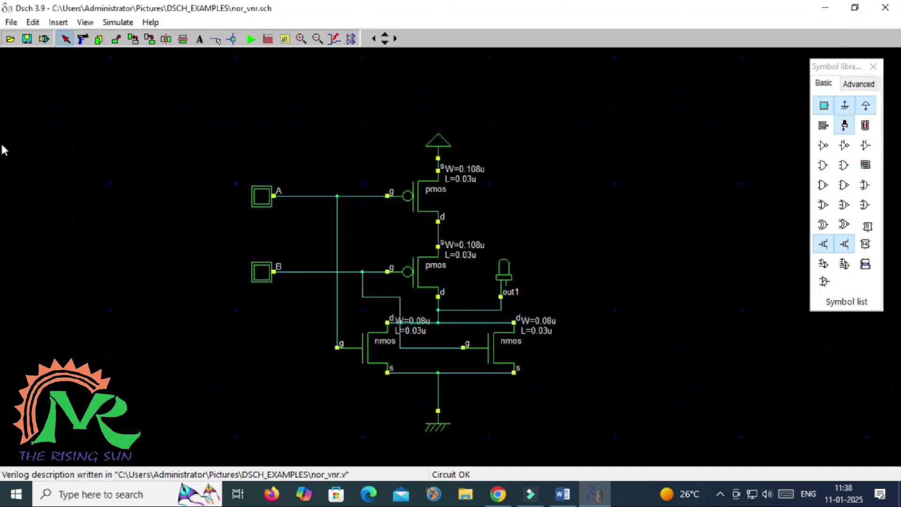
# Create the nor_vnr symbol with increasing pin order and save it.
pyautogui.click(12, 22)
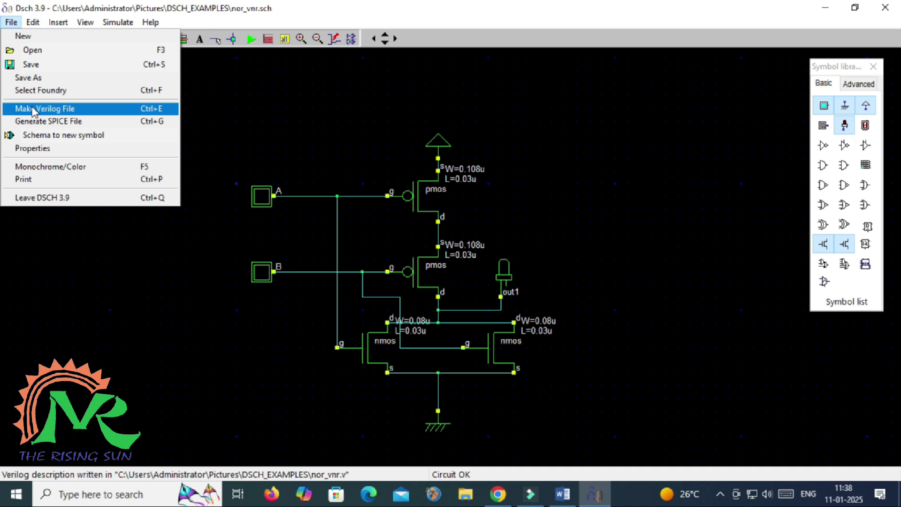
pyautogui.click(61, 137)
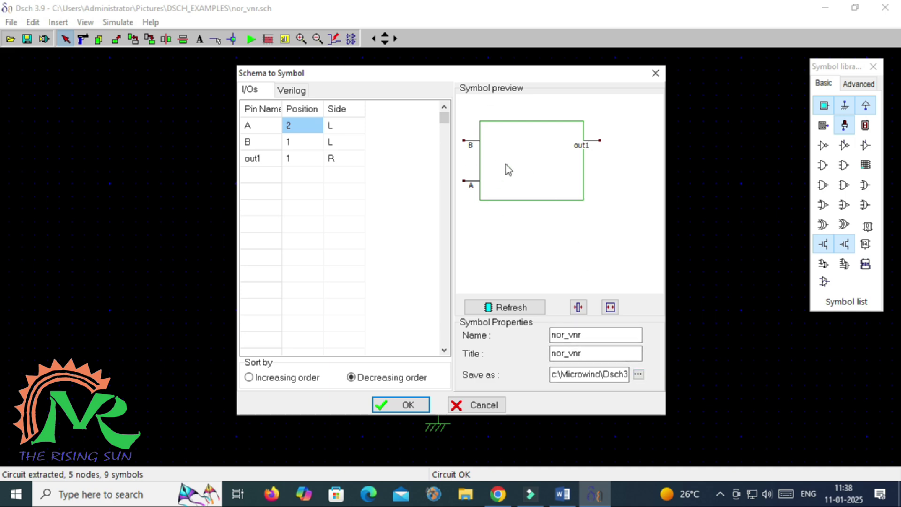
pyautogui.click(249, 377)
pyautogui.click(638, 374)
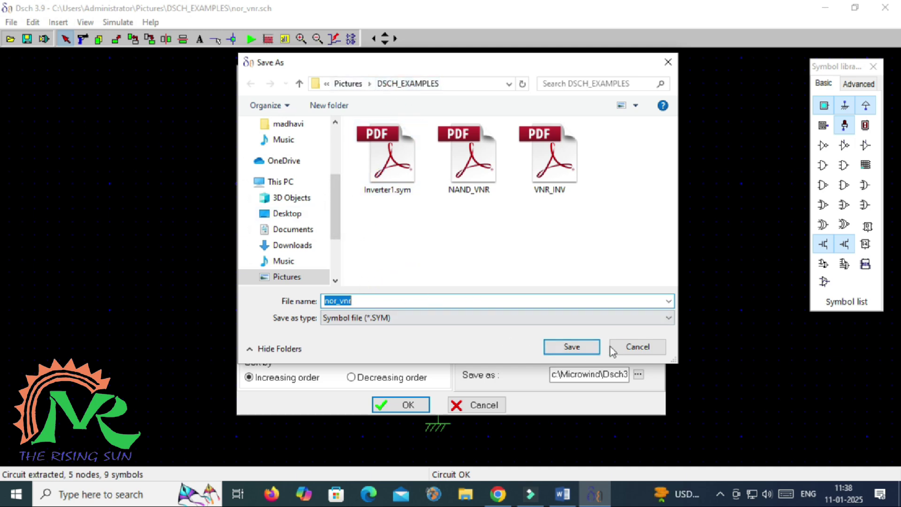
pyautogui.click(587, 345)
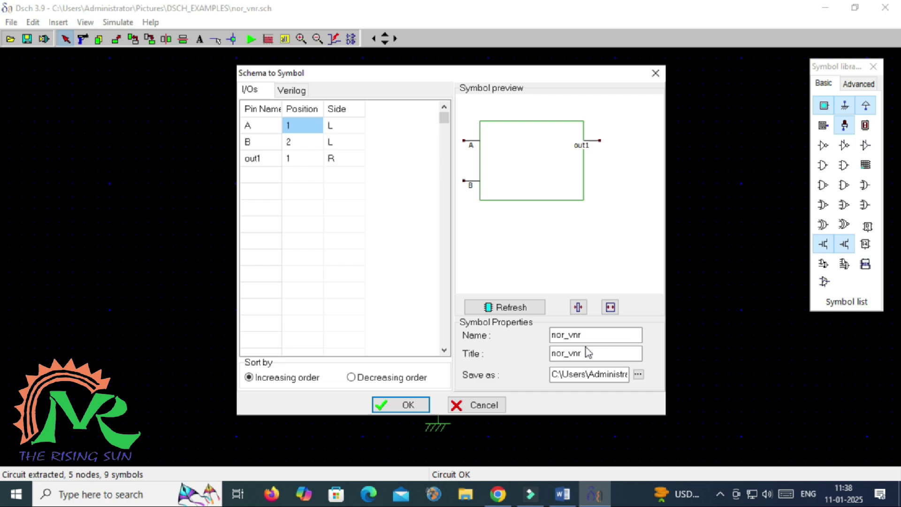
pyautogui.click(407, 405)
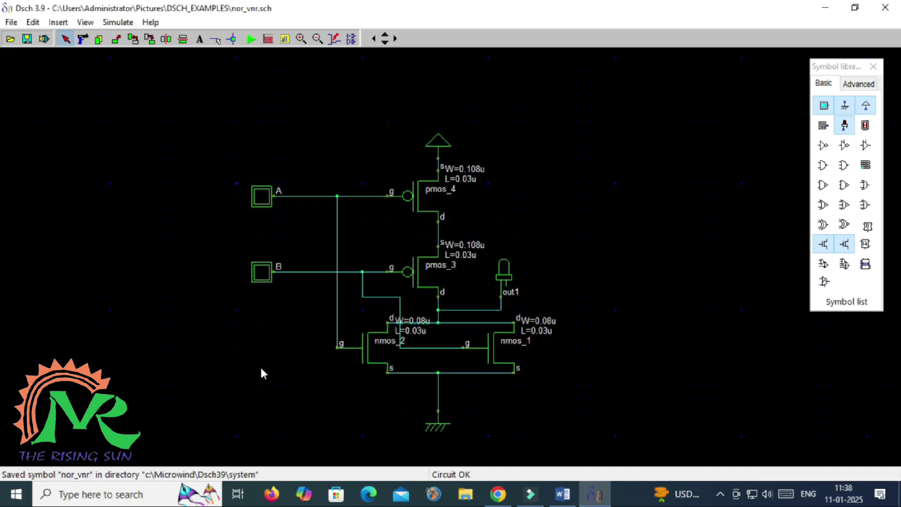
# Run logic simulation and extract the truth table listing all four A/B combinations for out1.
pyautogui.click(115, 27)
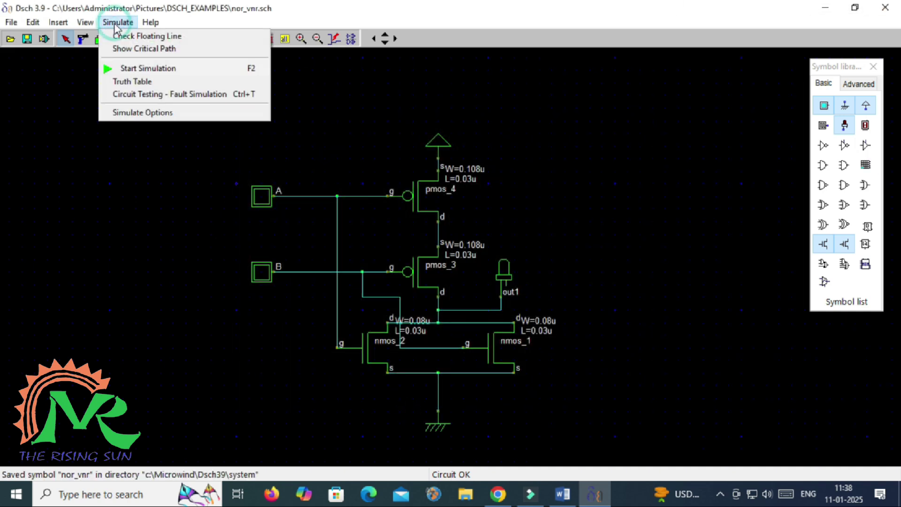
pyautogui.click(134, 83)
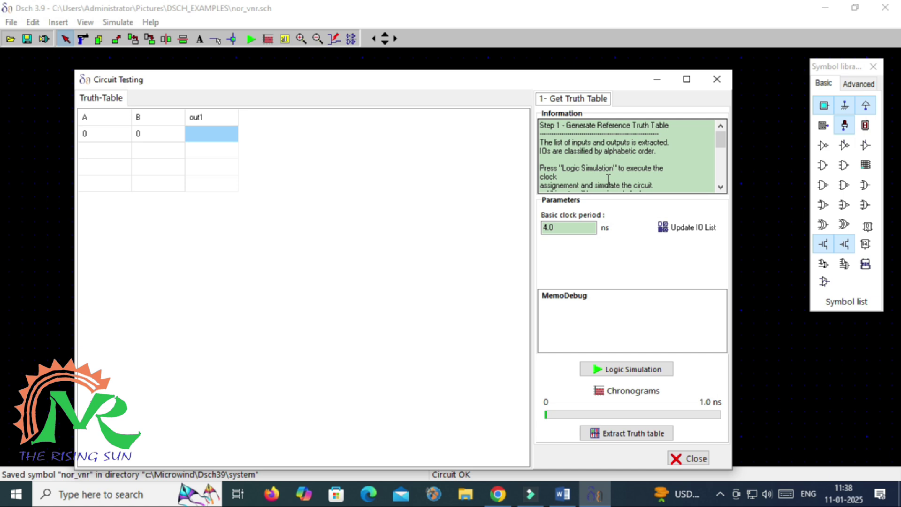
pyautogui.click(627, 373)
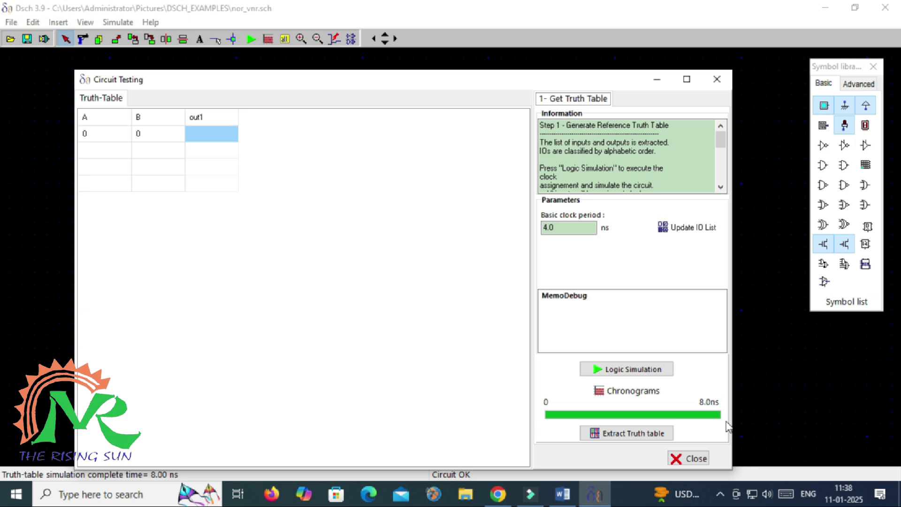
pyautogui.click(621, 437)
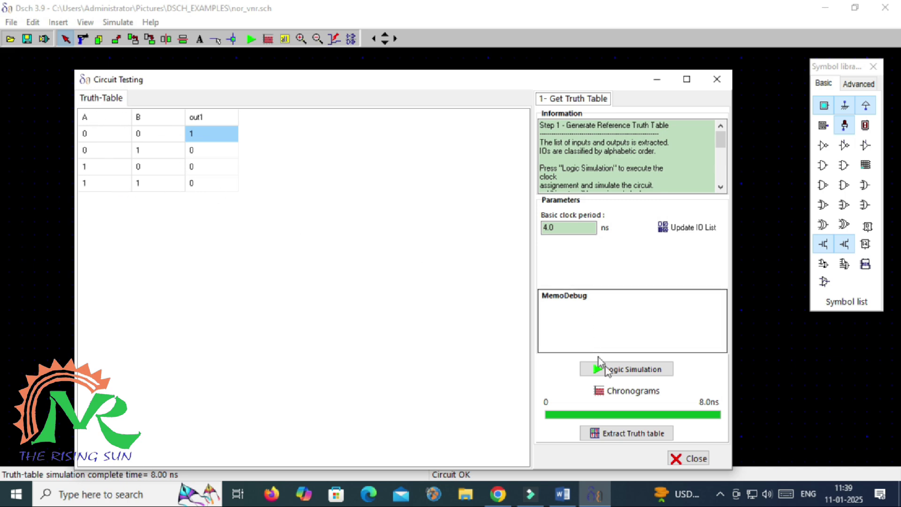
# Open the chronograms plotting A, B and out1 over 8 ns for nor_vnr.sch.
pyautogui.click(624, 390)
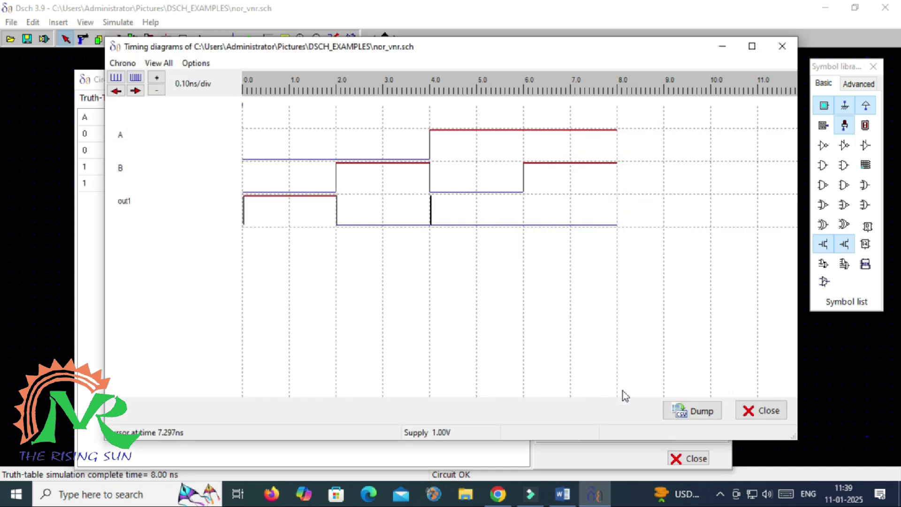